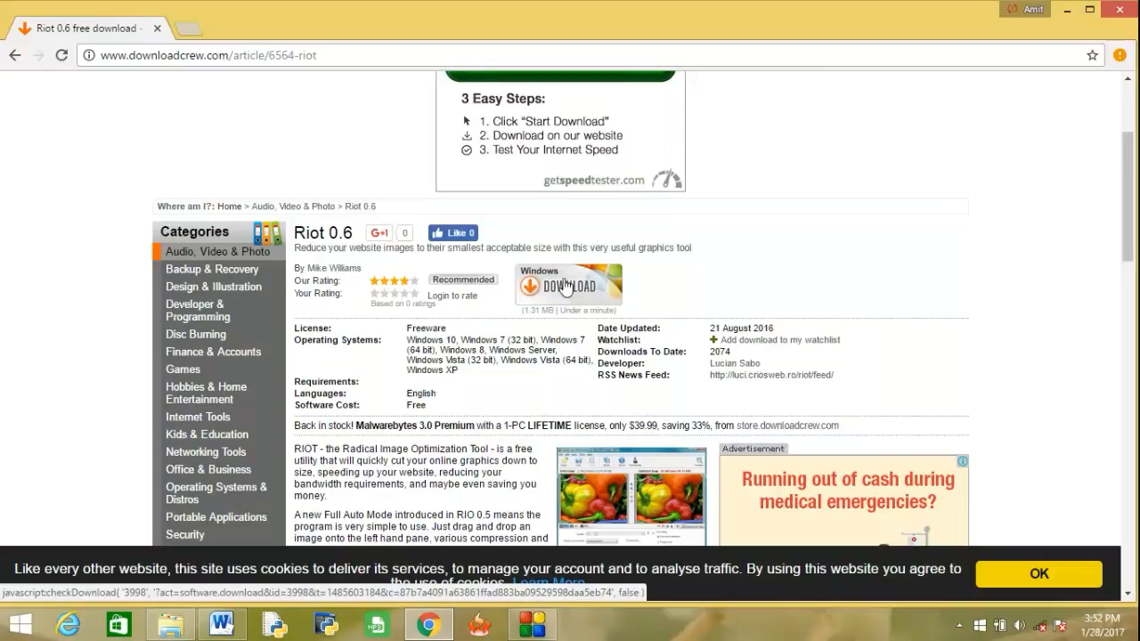
Switch to File Explorer and view the file properties of Riot-setup.exe in the RIOT folder.
mouse_move(436, 631)
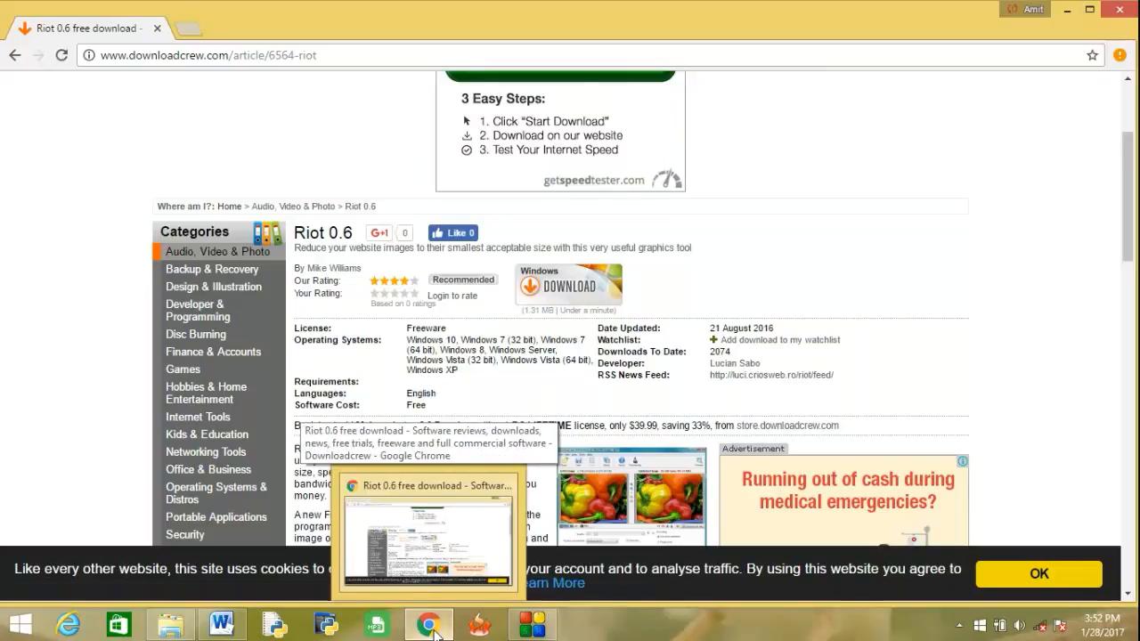
left_click(434, 632)
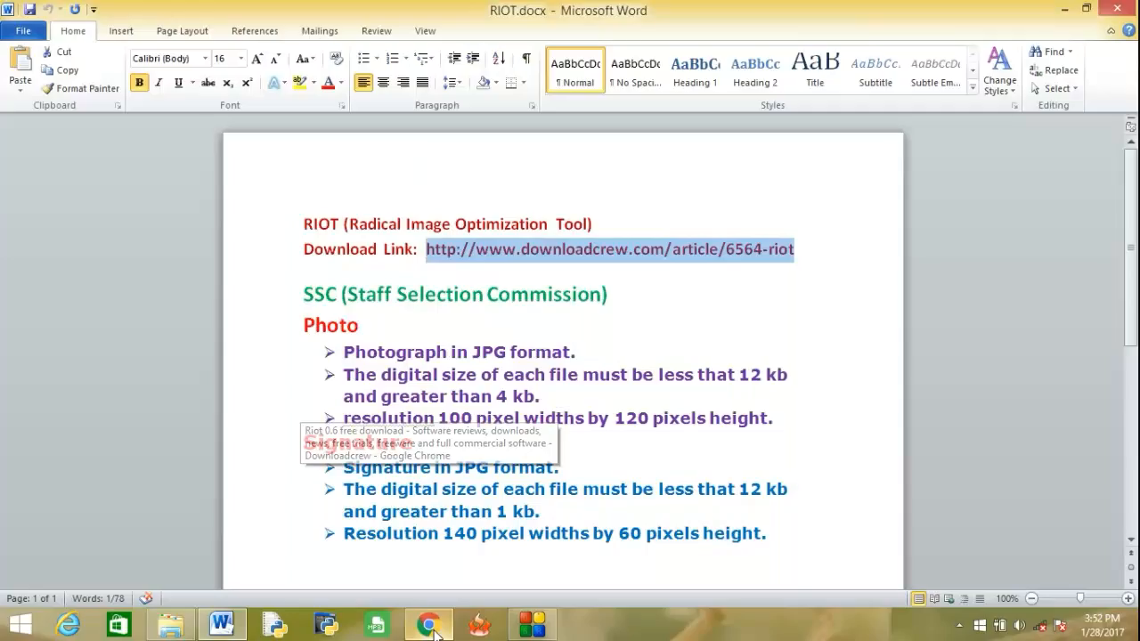
left_click(169, 628)
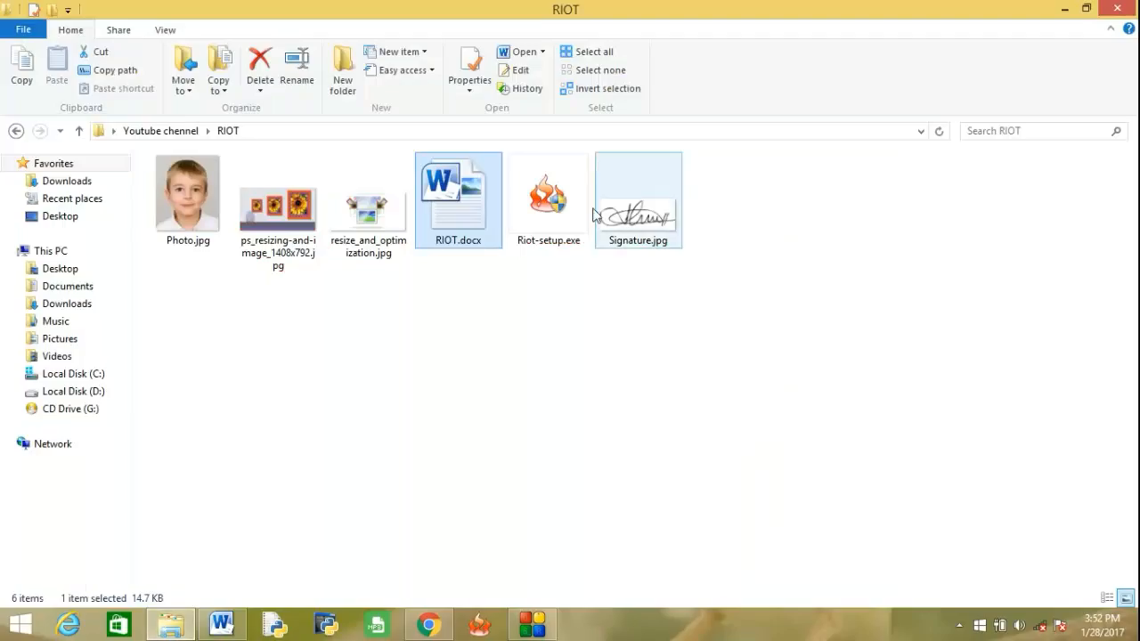
left_click(558, 236)
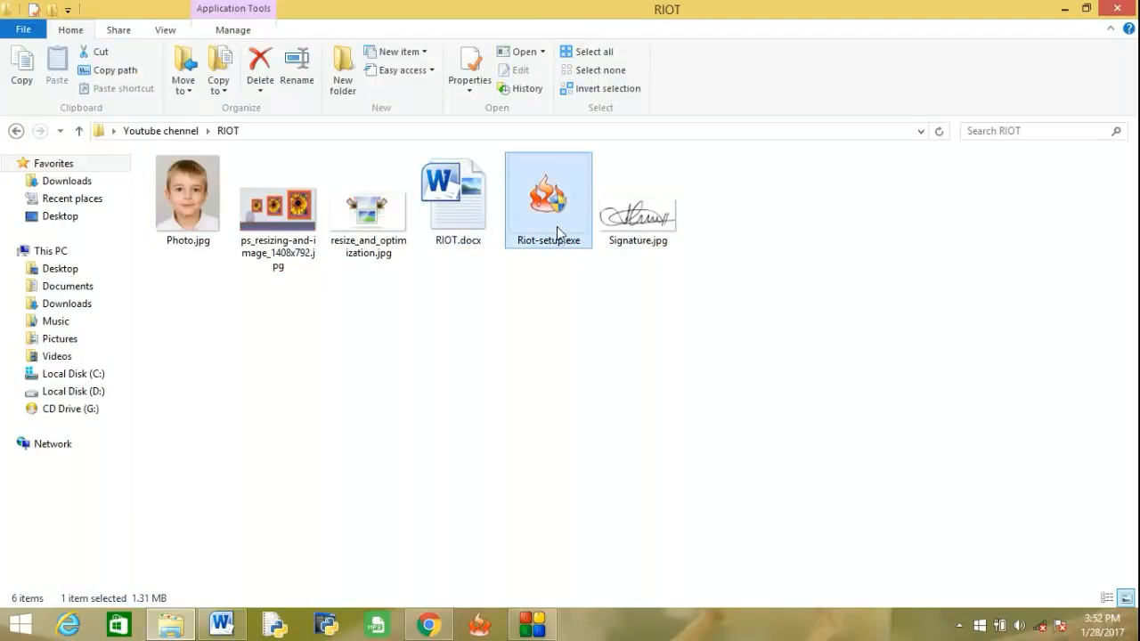
right_click(559, 250)
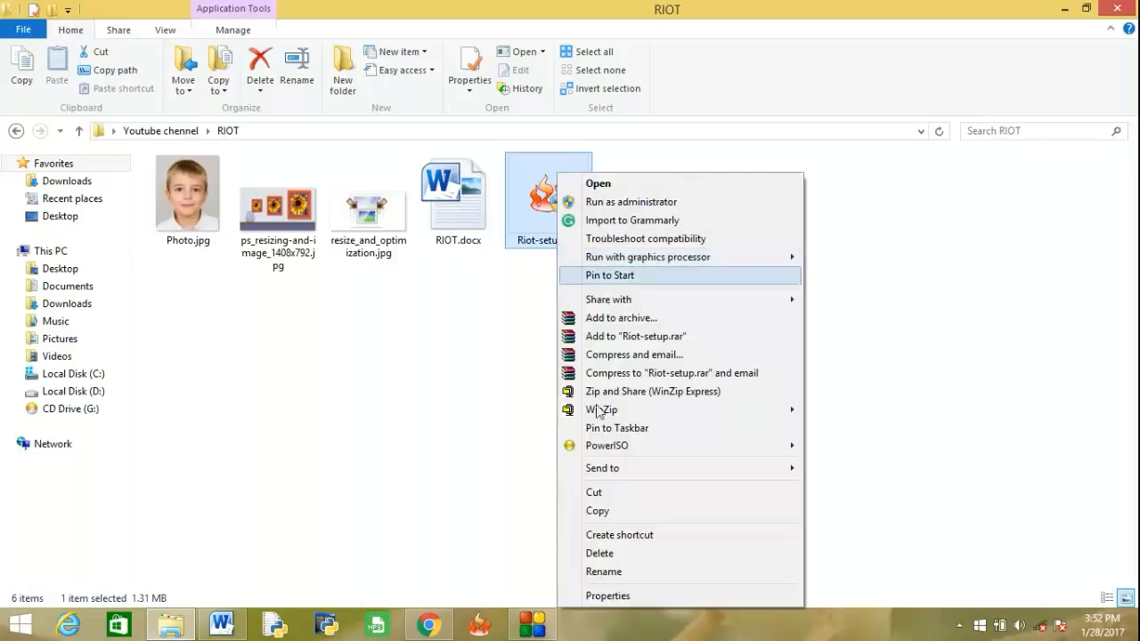
left_click(604, 596)
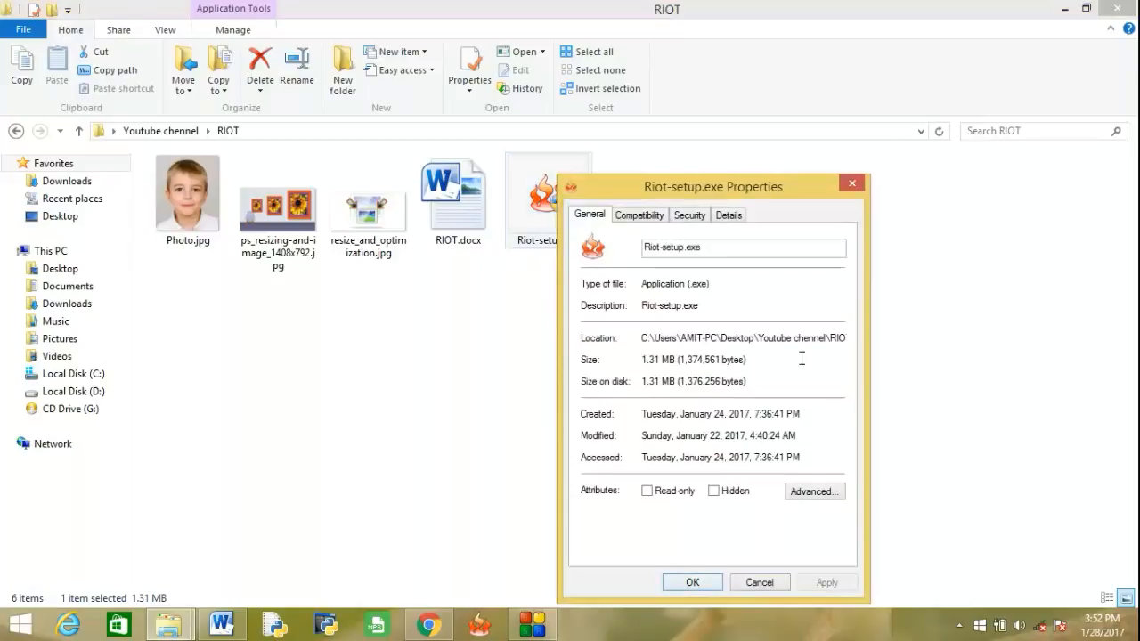
left_click(852, 182)
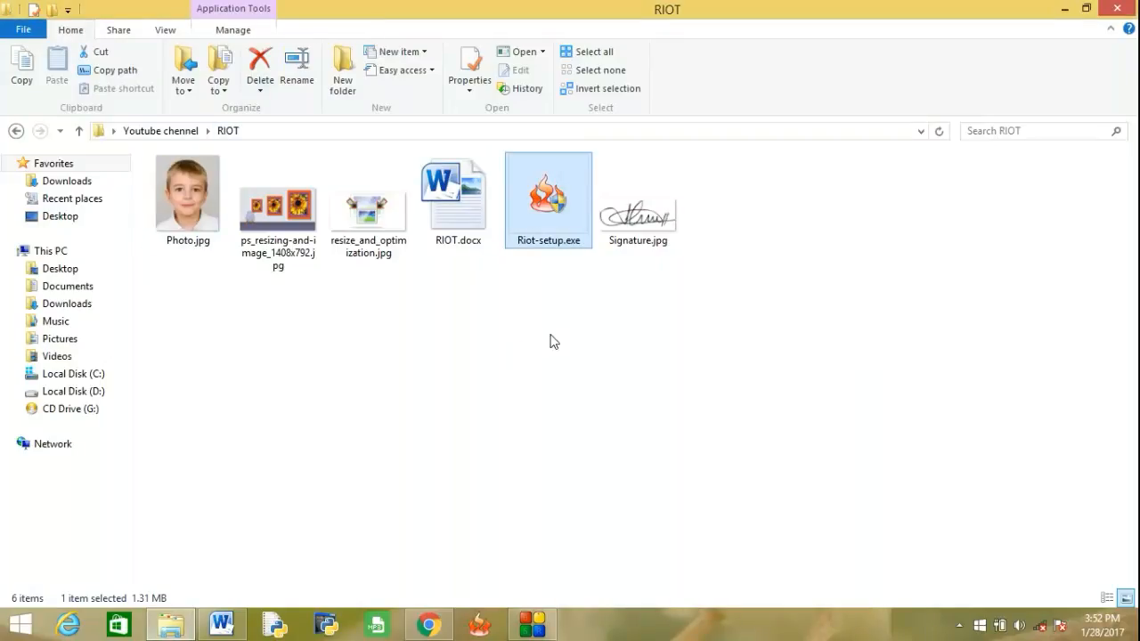
Install RIOT from Riot-setup.exe, accepting the license agreement and keeping the destination folder C:\Program Files\Riot.
mouse_move(554, 222)
double_click(554, 225)
left_click(671, 448)
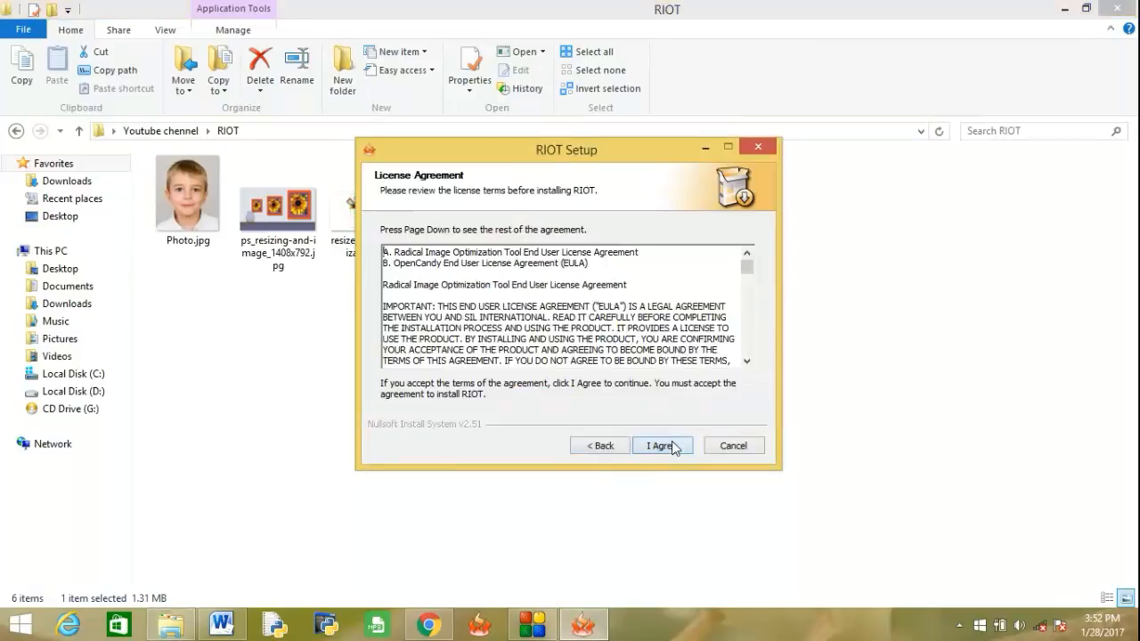
left_click(671, 448)
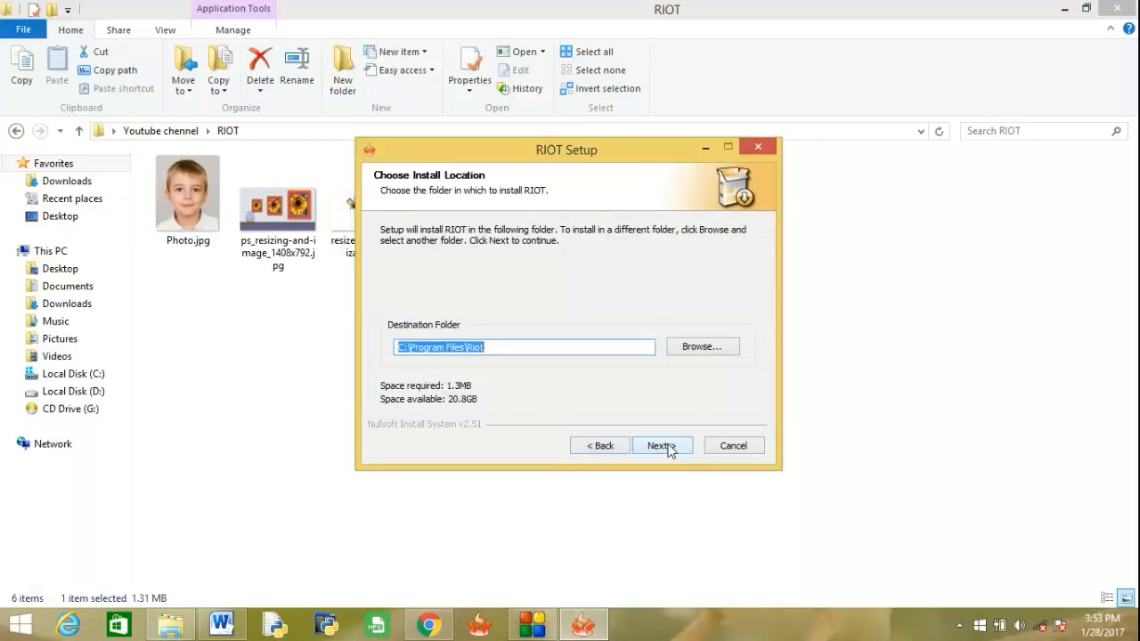
left_click(670, 448)
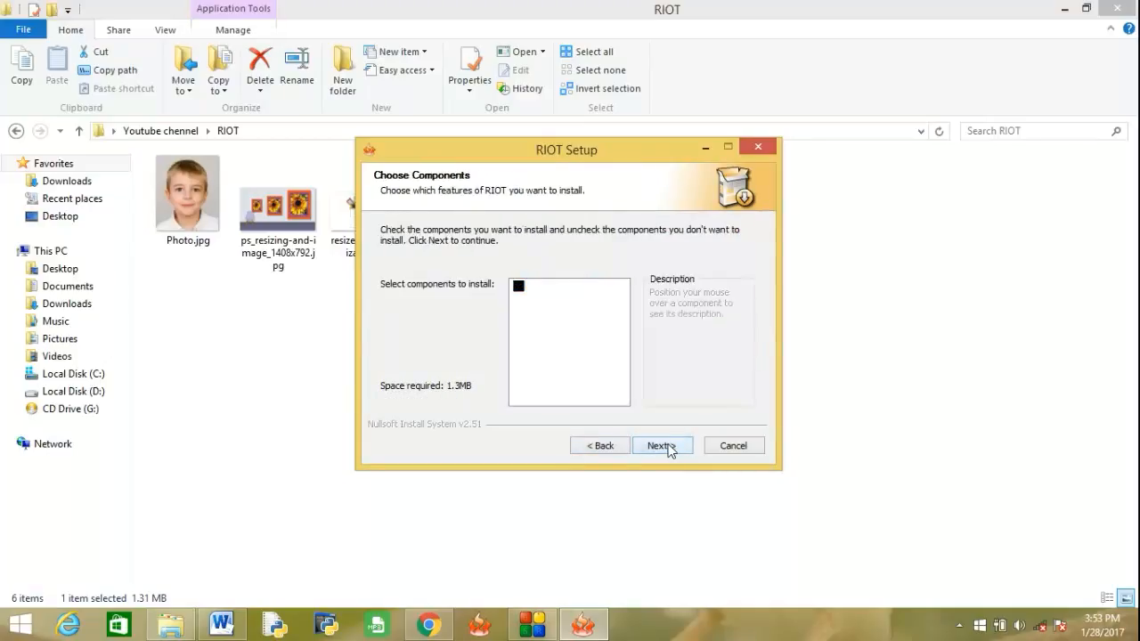
left_click(670, 448)
left_click(663, 446)
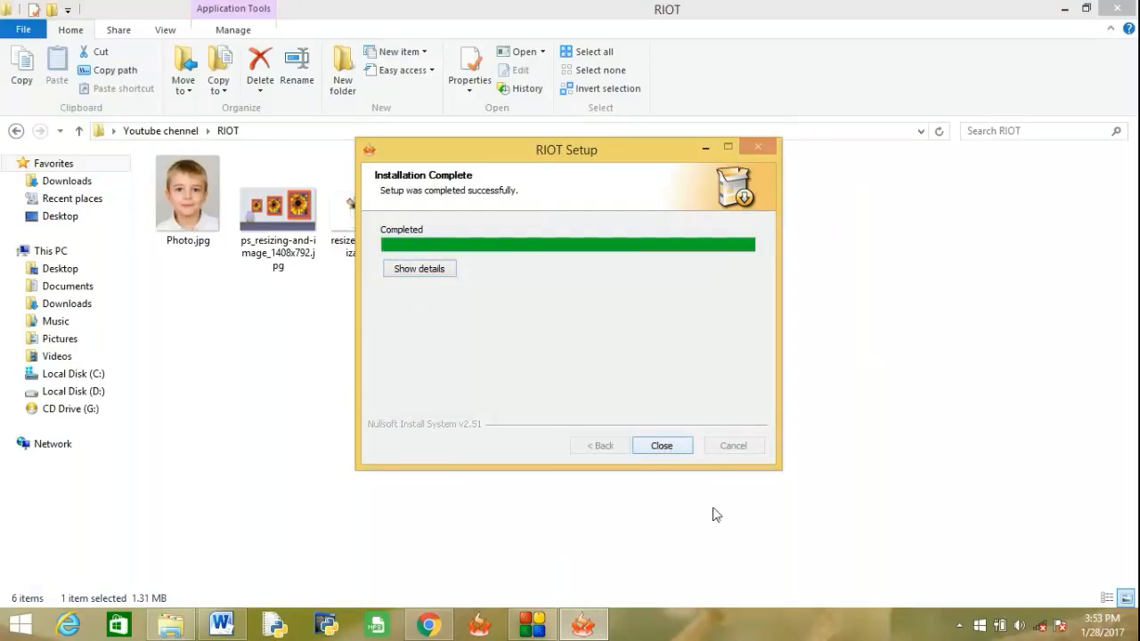
left_click(662, 447)
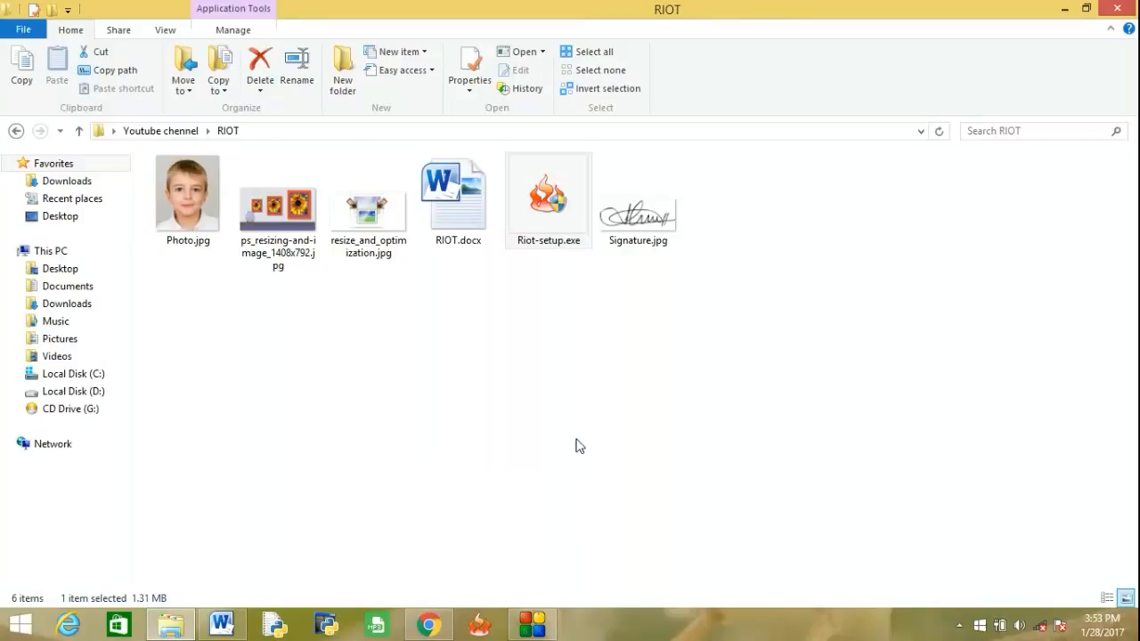
Minimize the File Explorer and Word windows and launch RIOT.
left_click(1068, 8)
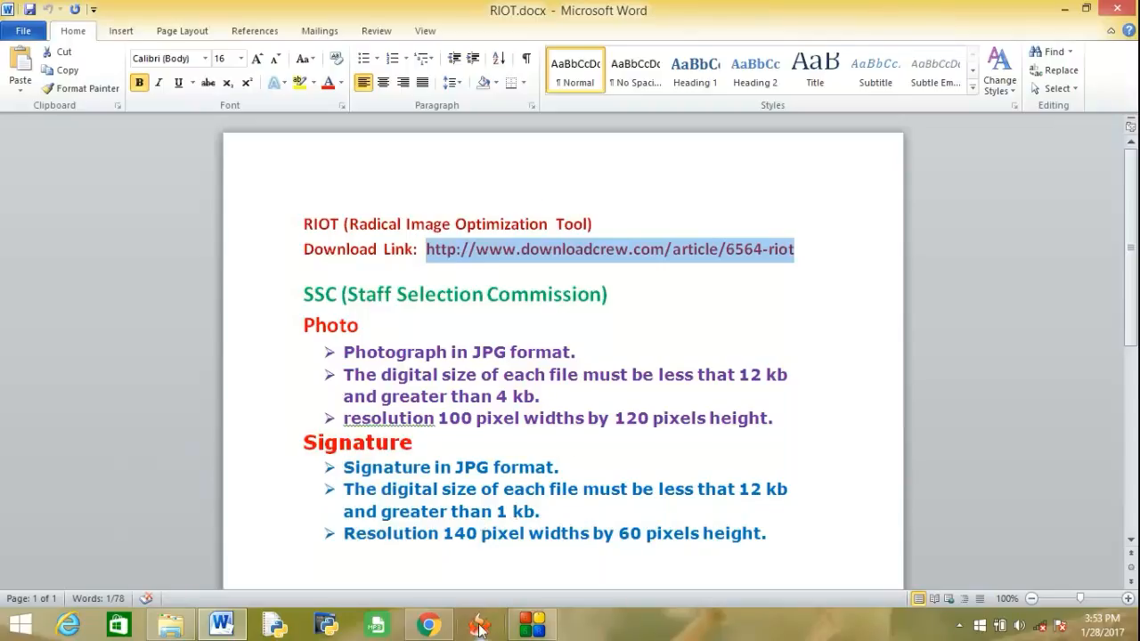
left_click(1052, 8)
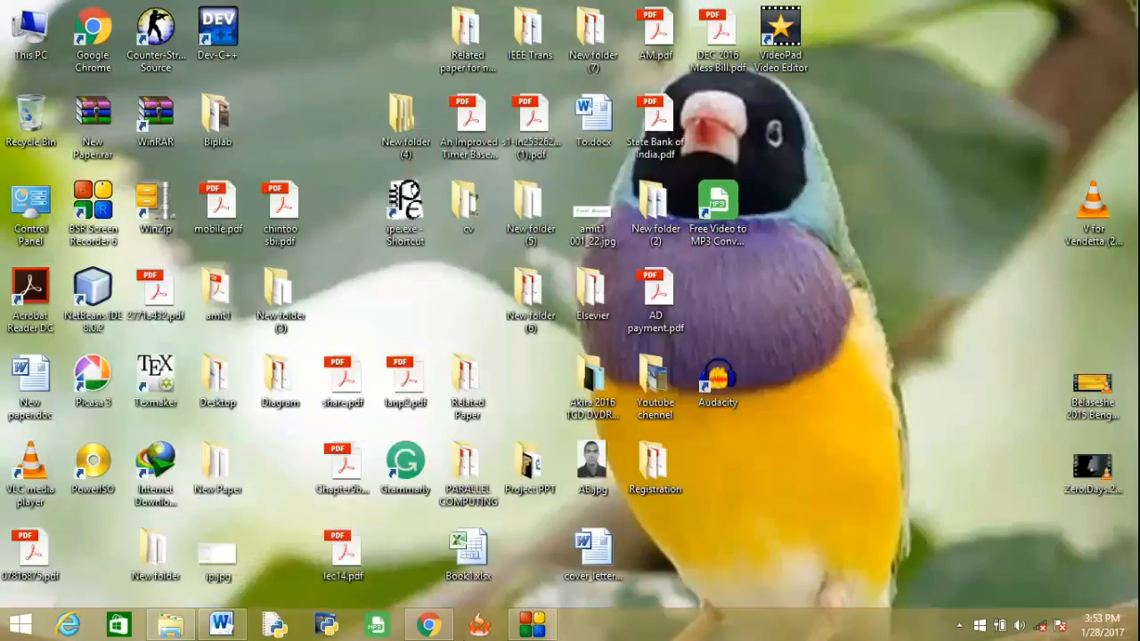
mouse_move(430, 626)
left_click(481, 628)
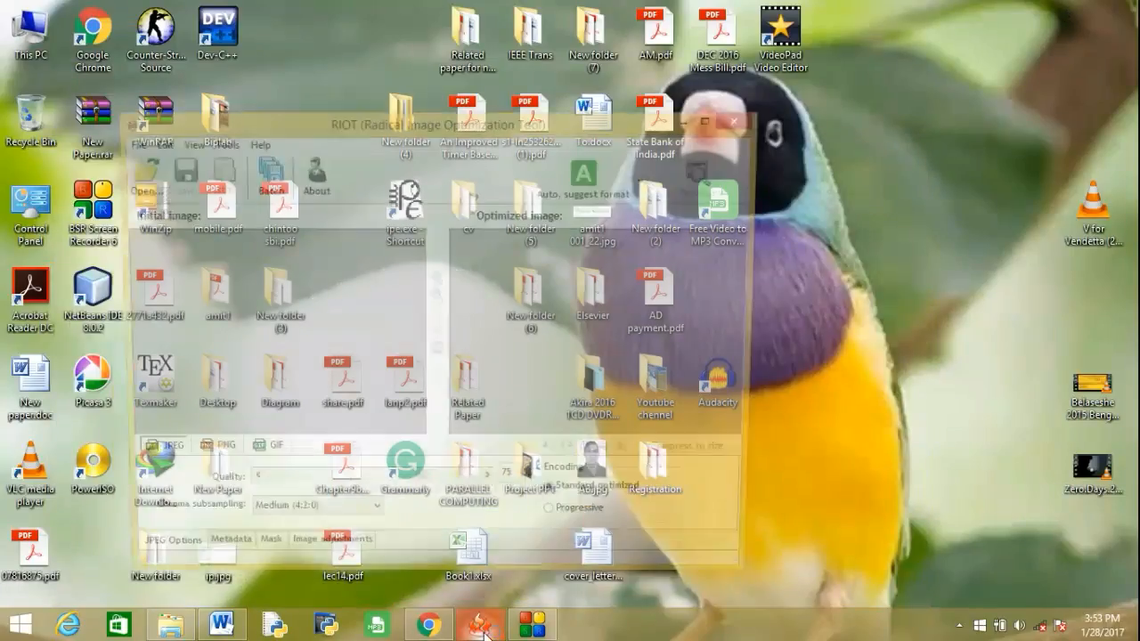
Switch to File Explorer and check the Photo.jpg and Signature.jpg files in the RIOT folder.
left_click(221, 626)
left_click(171, 626)
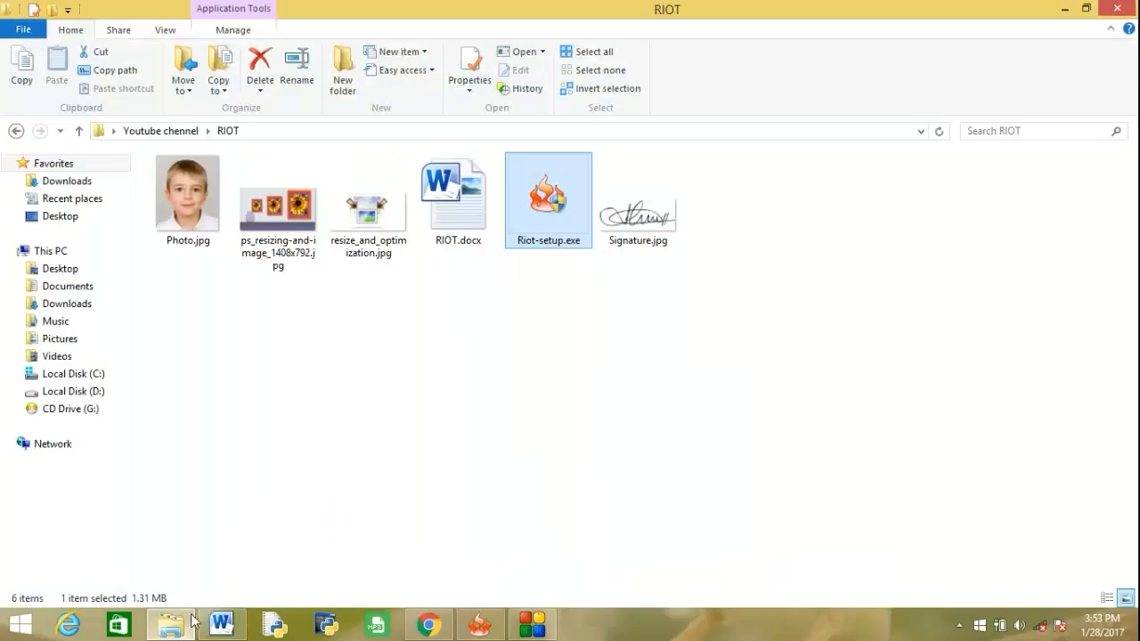
left_click(190, 179)
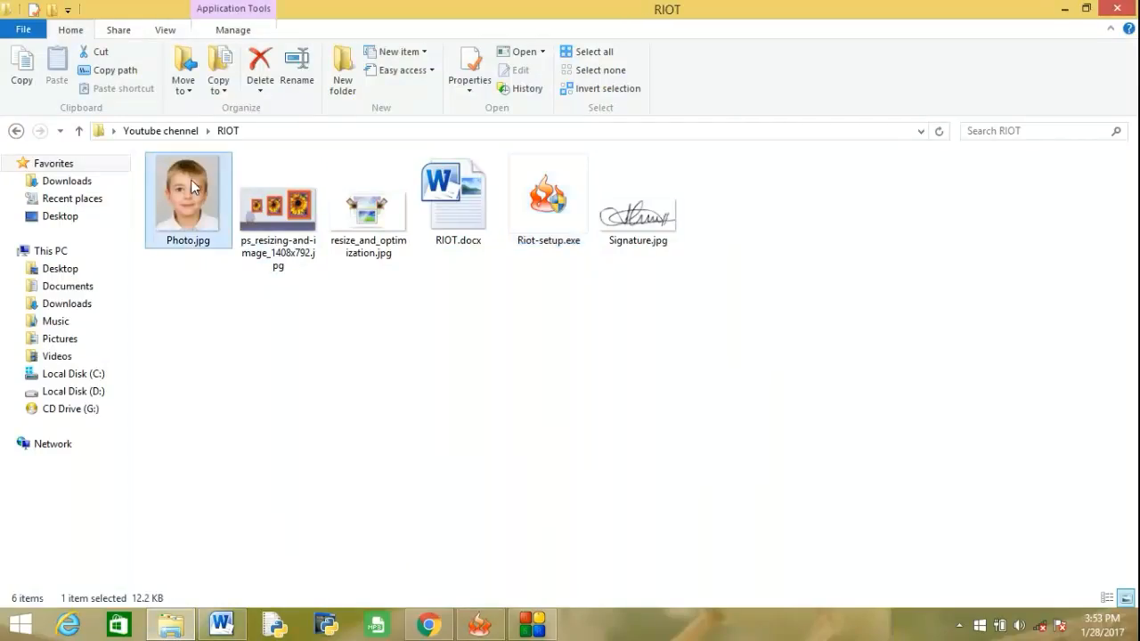
left_click(670, 229)
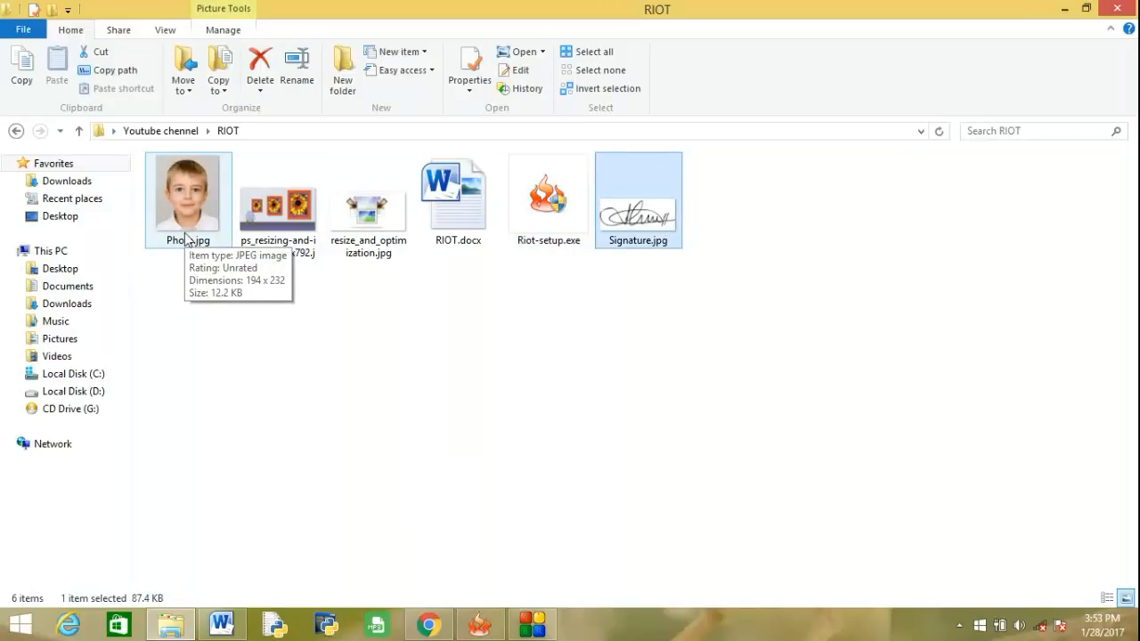
left_click(190, 200)
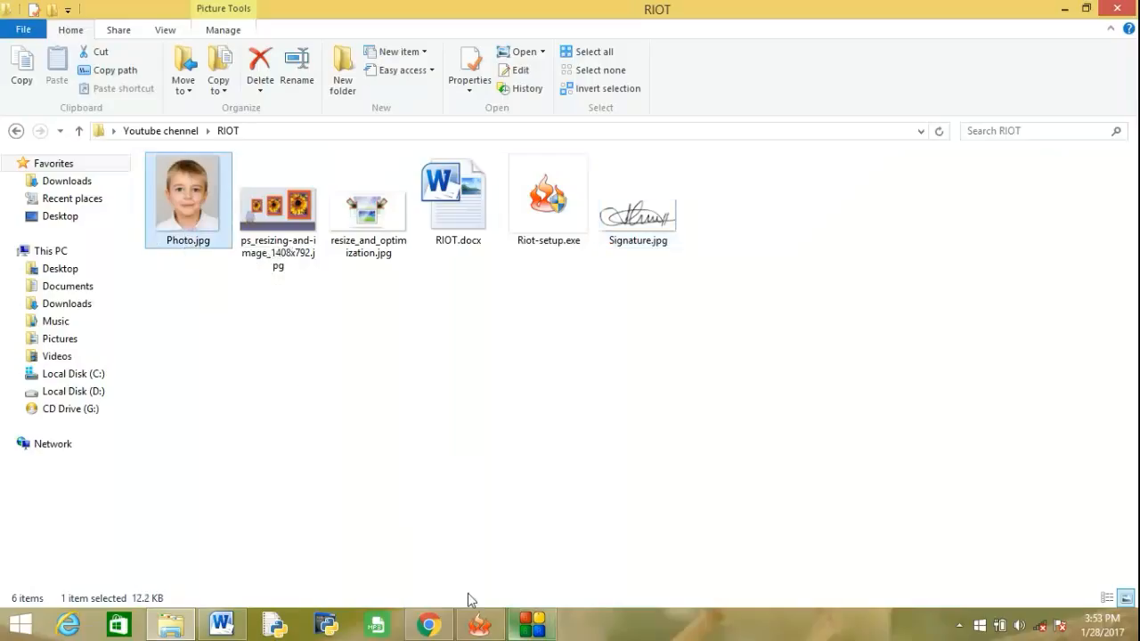
Load Photo.jpg from the RIOT folder into the RIOT optimizer as the initial image.
left_click(425, 628)
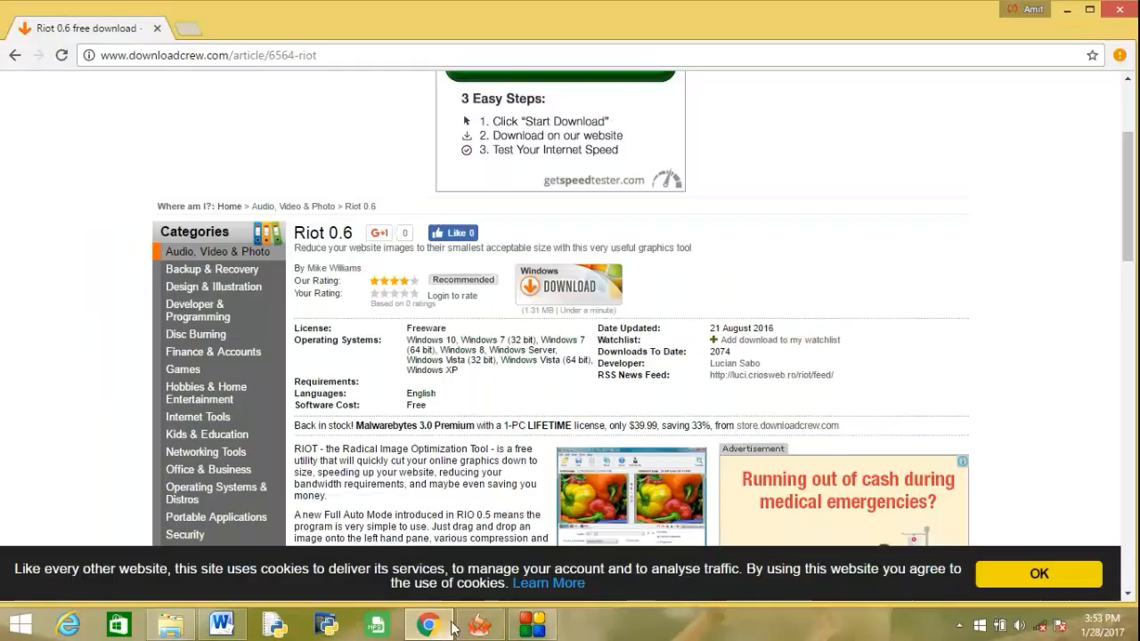
left_click(222, 627)
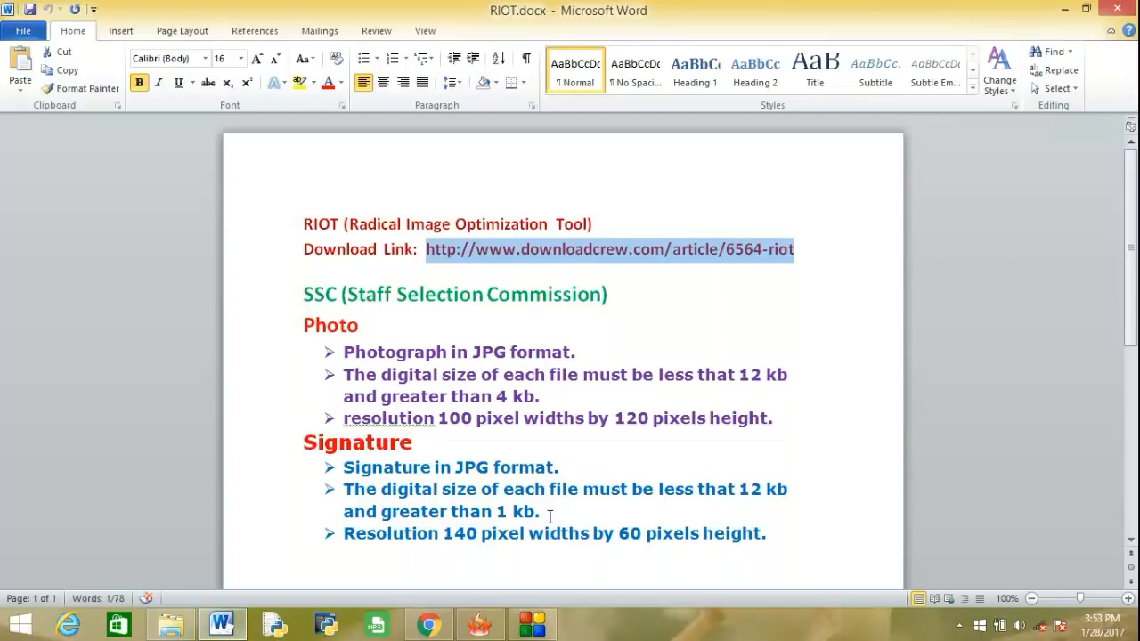
left_click(179, 626)
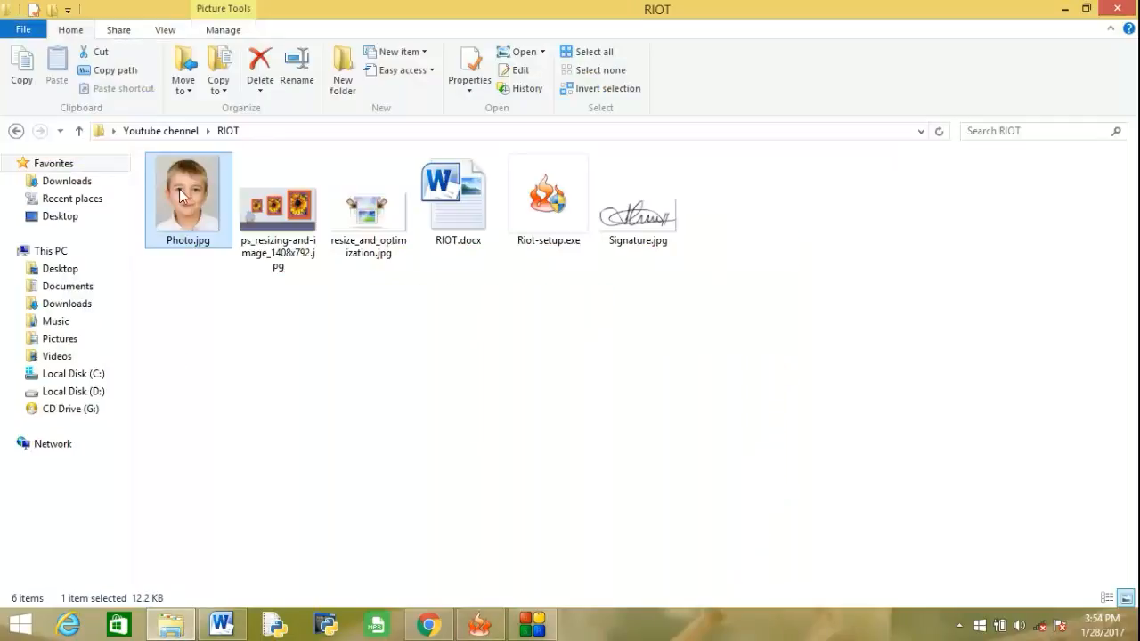
left_click_drag(193, 205, 358, 326)
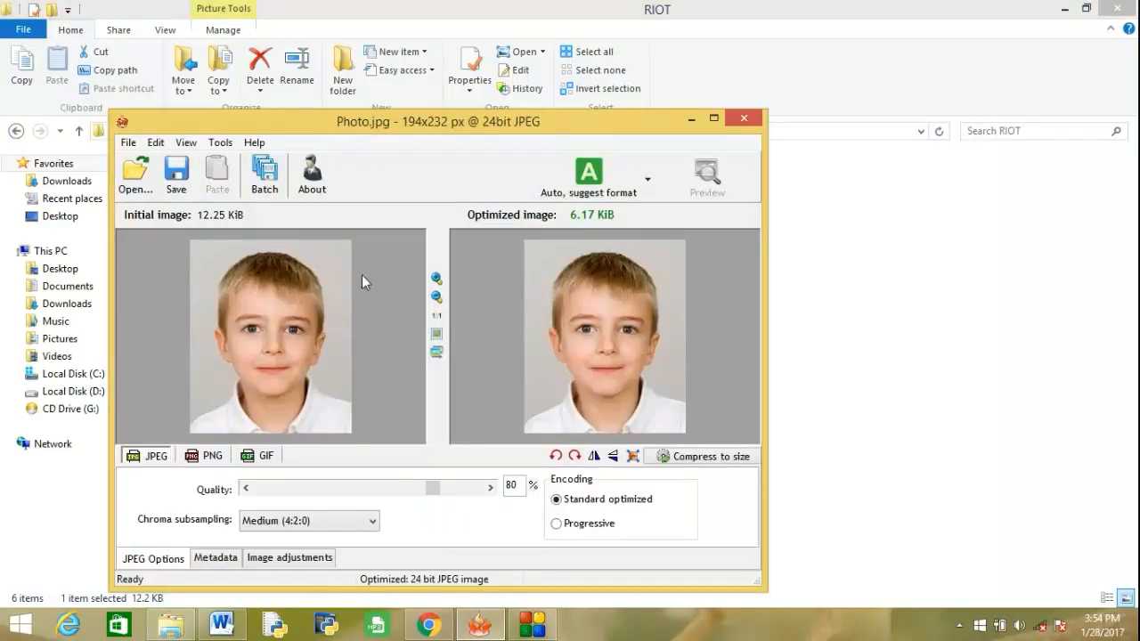
left_click(136, 173)
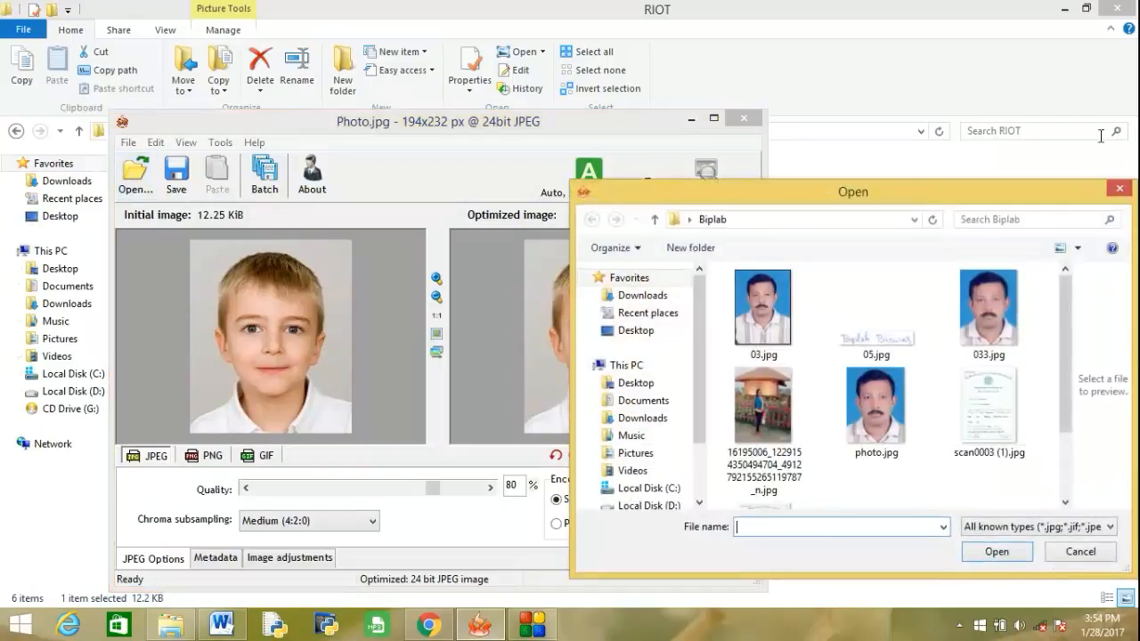
left_click(1119, 189)
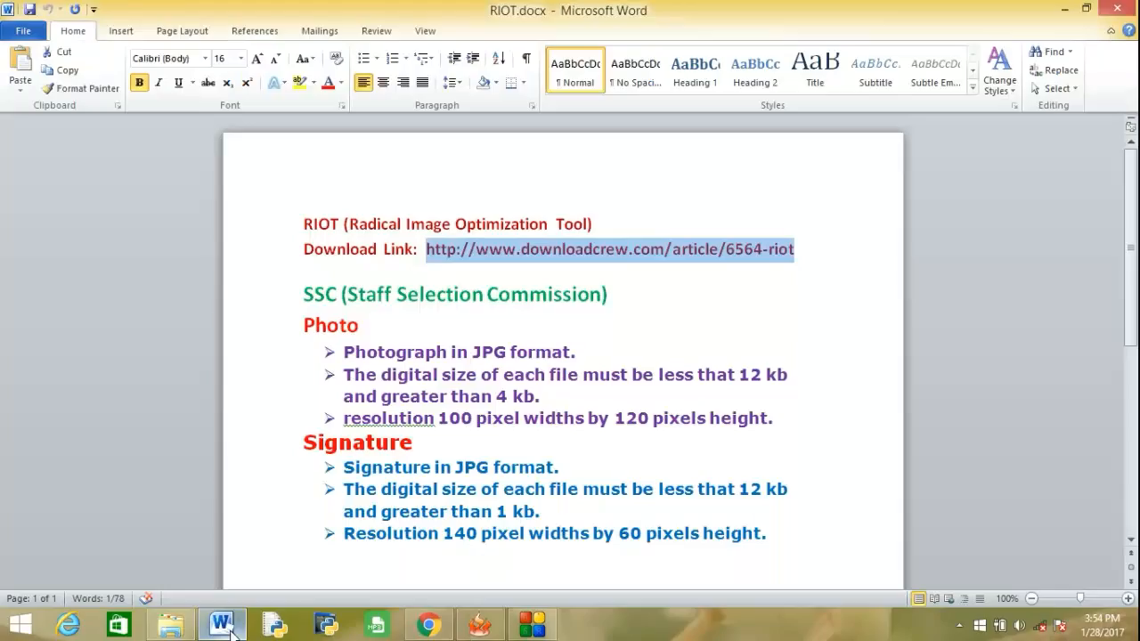
Check the photo requirements in RIOT.docx, then set the photo's JPEG quality to 93% in RIOT.
left_click(221, 624)
left_click(479, 626)
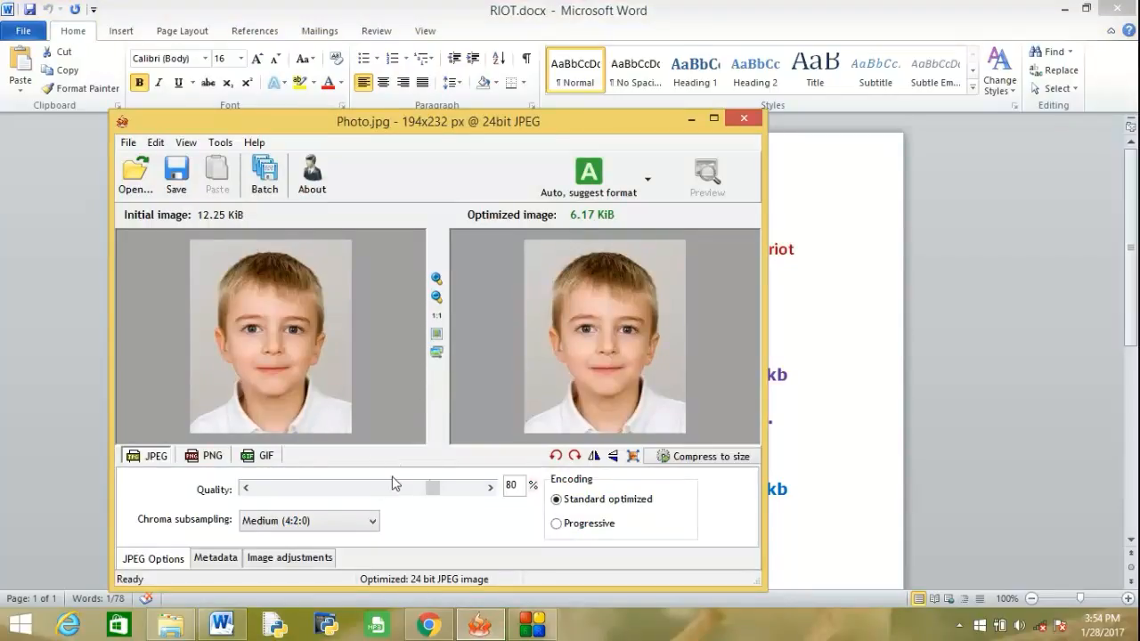
left_click_drag(428, 501, 479, 500)
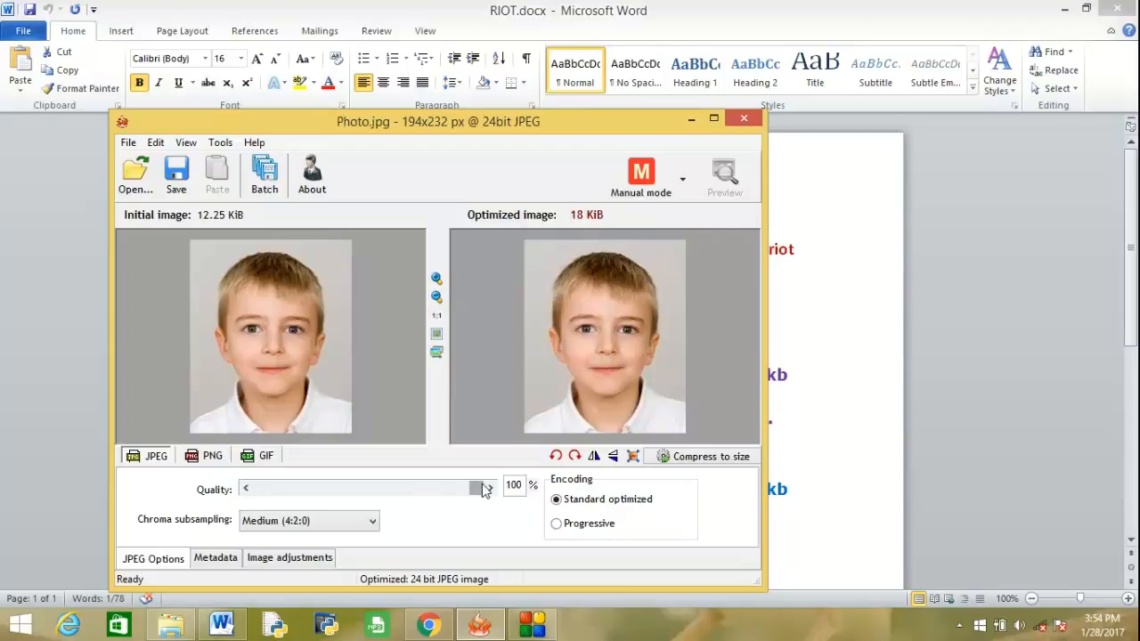
left_click_drag(477, 489, 435, 499)
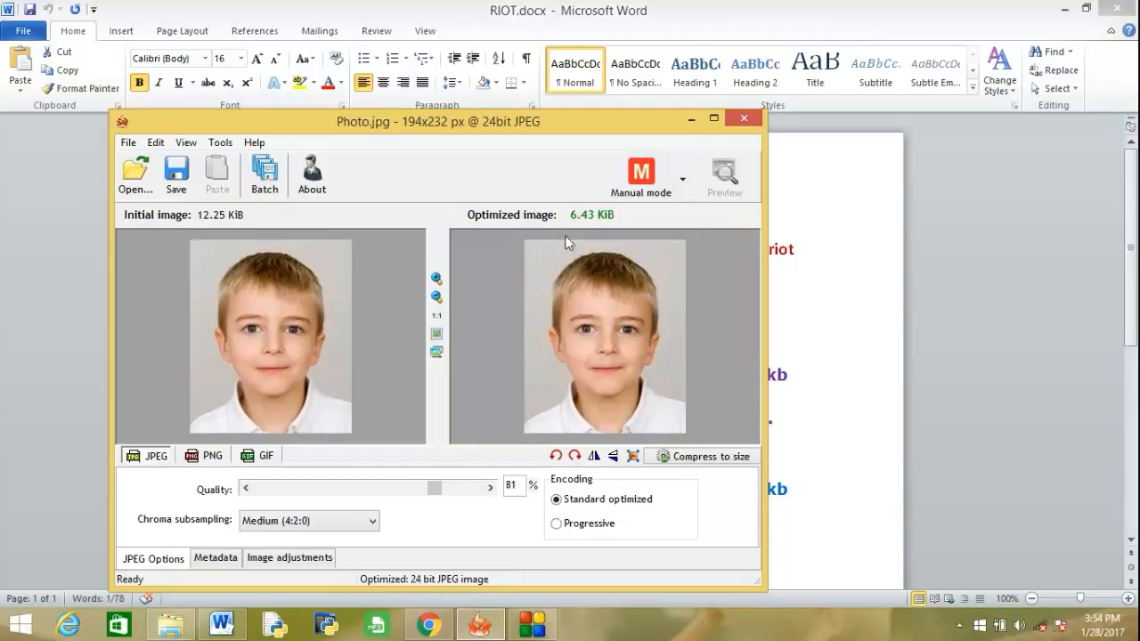
left_click_drag(434, 490, 459, 496)
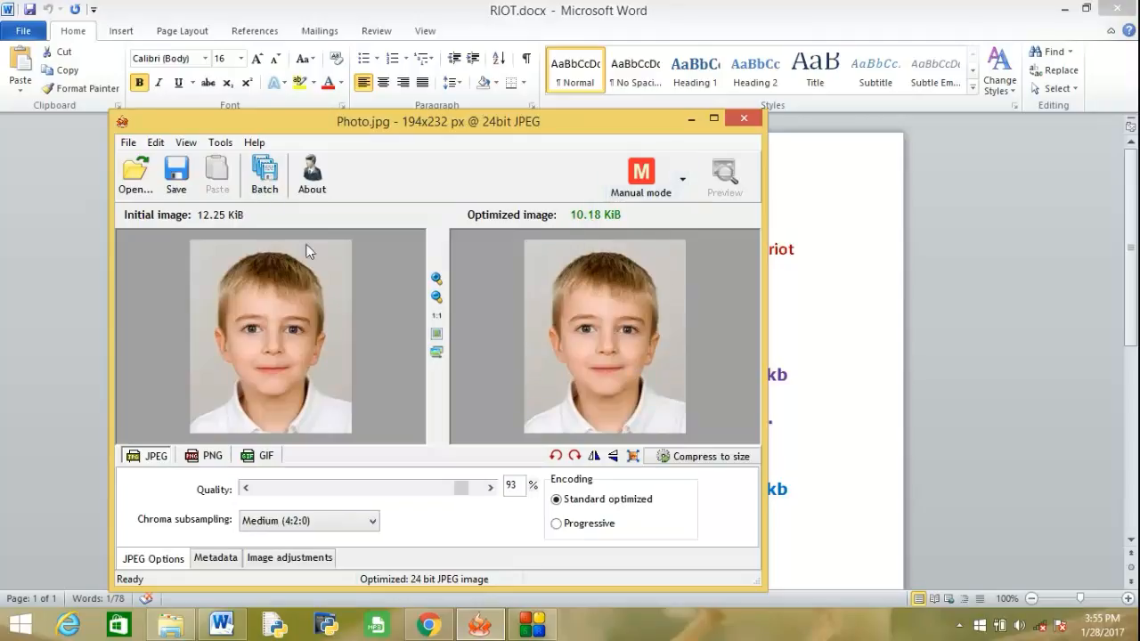
Check the required resolution in RIOT.docx and resample the photo to 100 x 120 pixels with the aspect ratio kept.
left_click(633, 458)
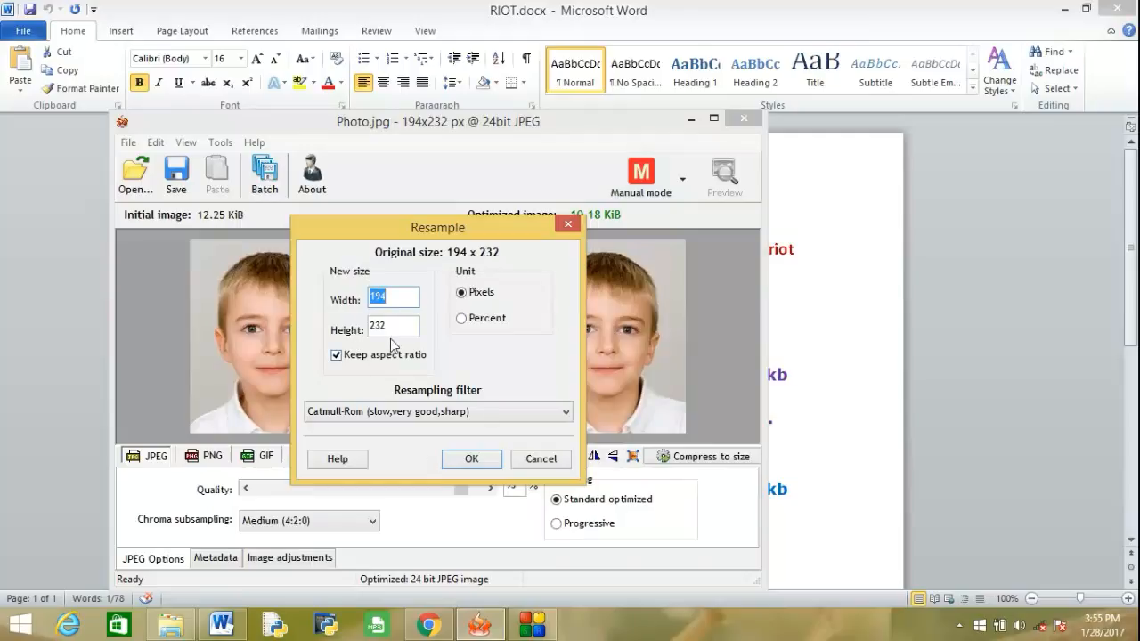
left_click(223, 625)
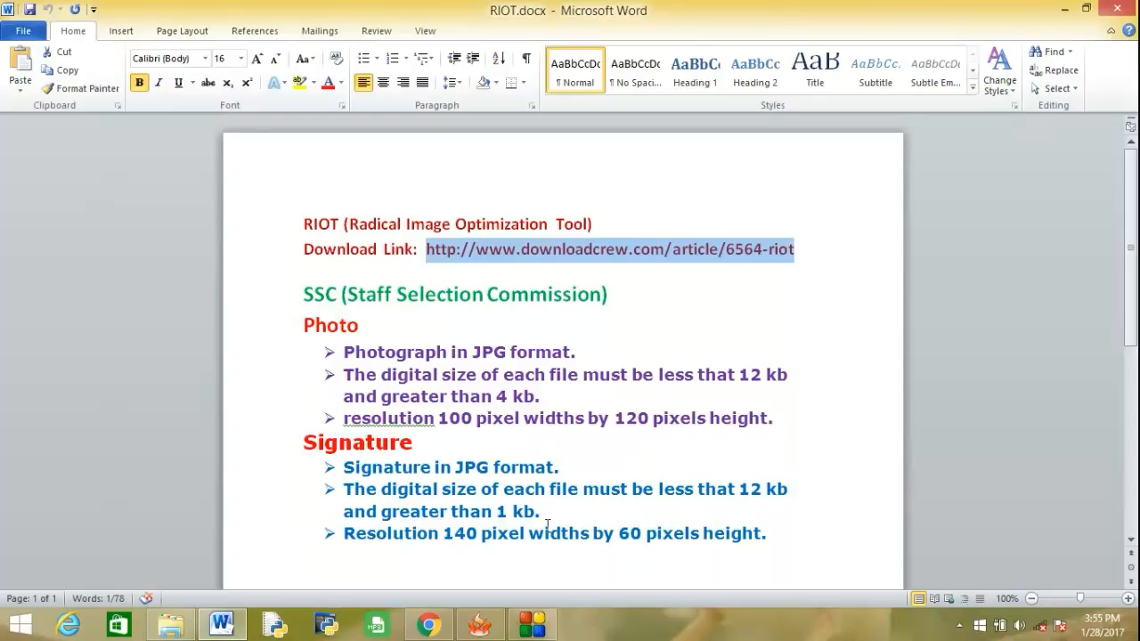
left_click(475, 627)
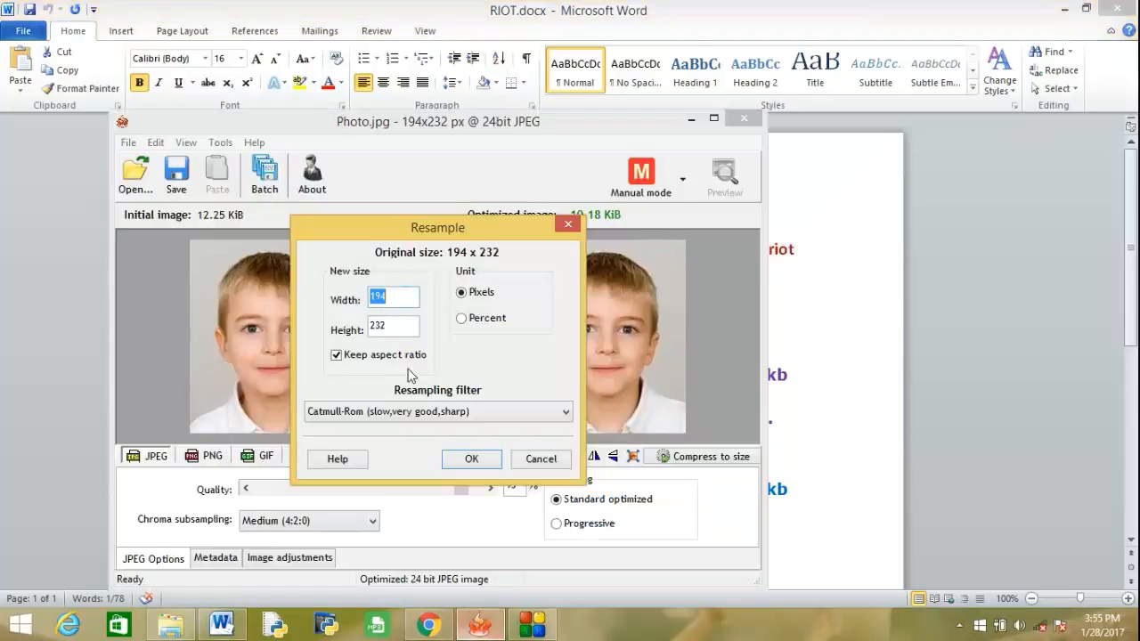
type("100")
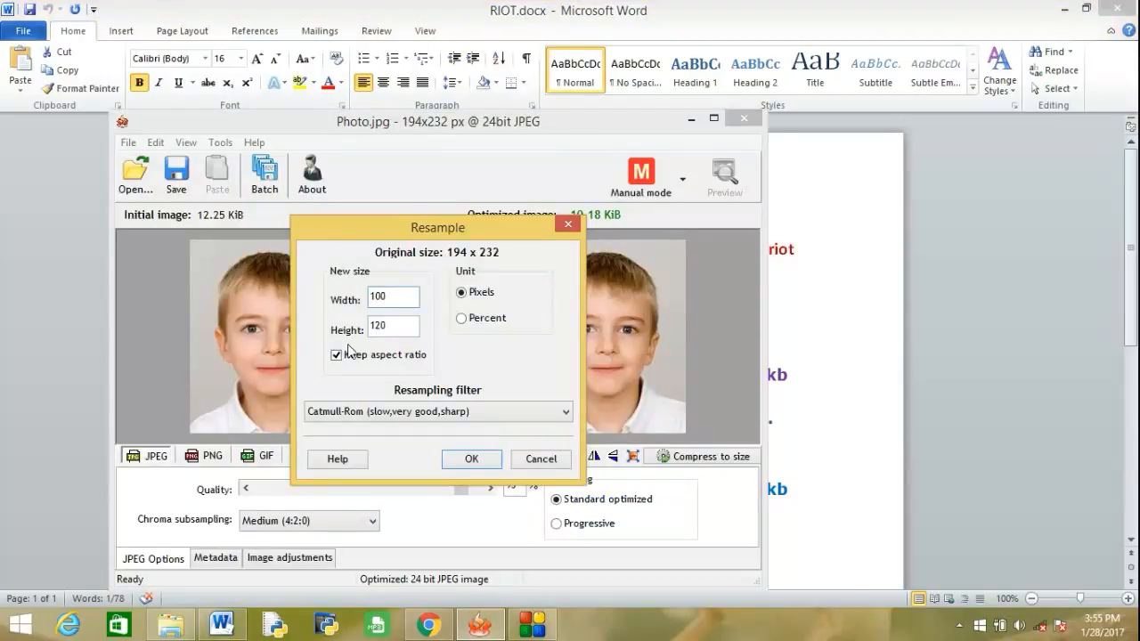
left_click(457, 460)
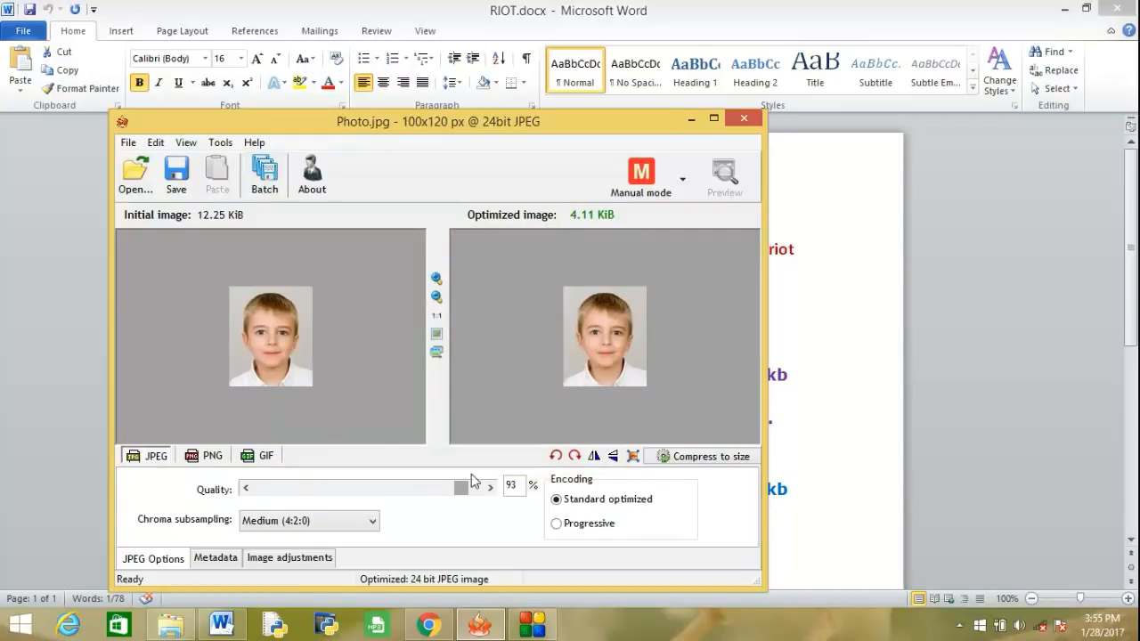
Raise the photo's JPEG quality to 100% and save it as Photo1.jpg in Desktop > Youtube chennel > RIOT.
left_click_drag(457, 488, 476, 488)
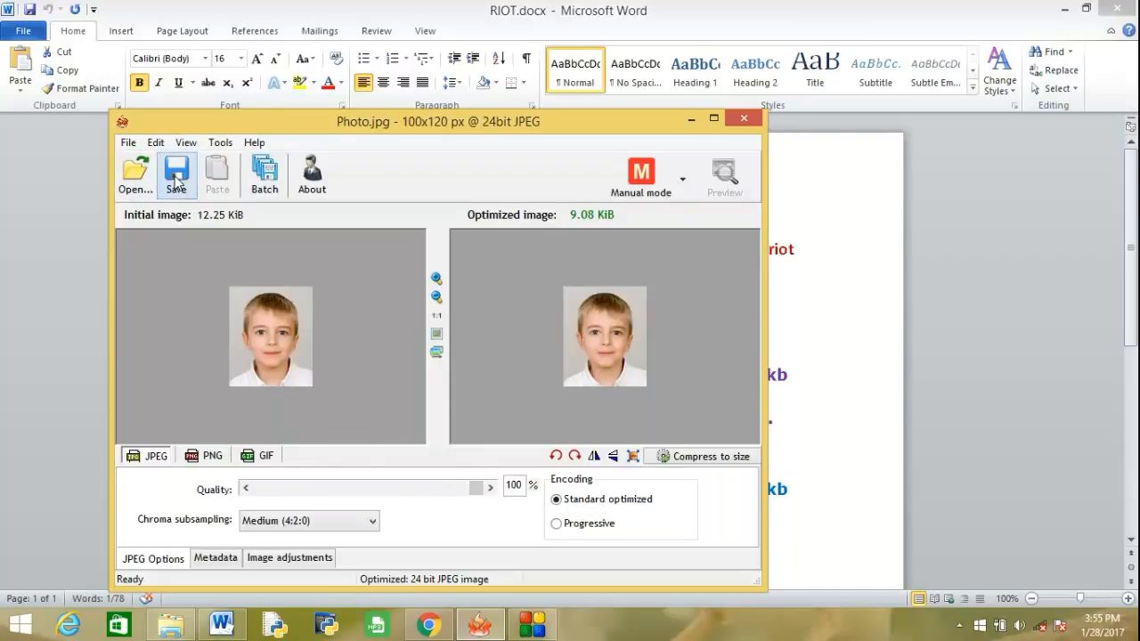
left_click(128, 142)
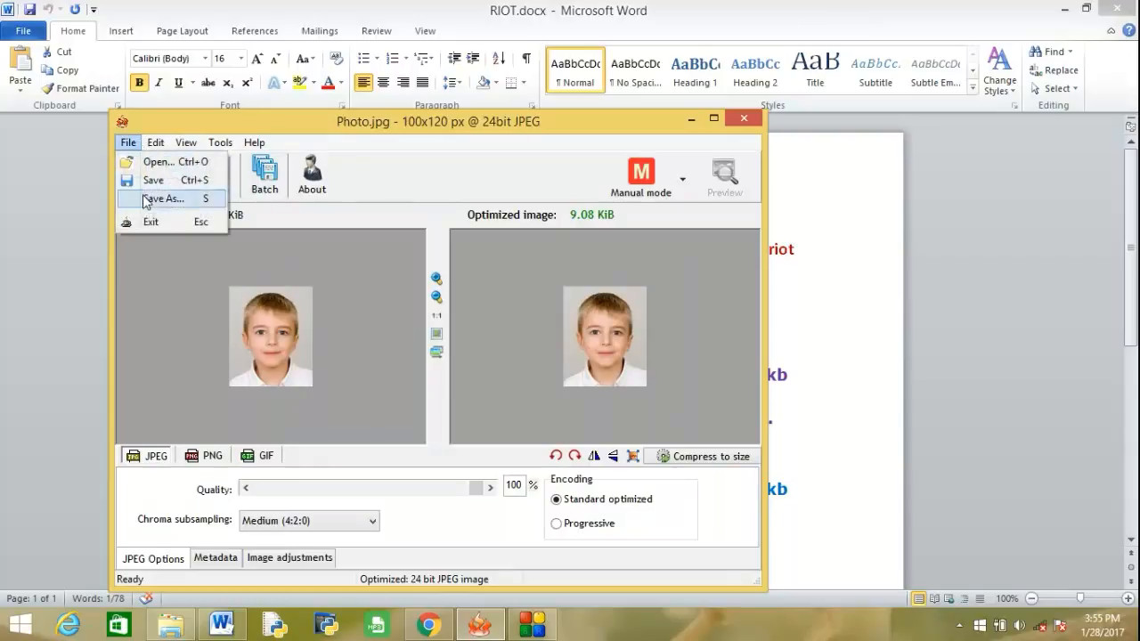
left_click(154, 198)
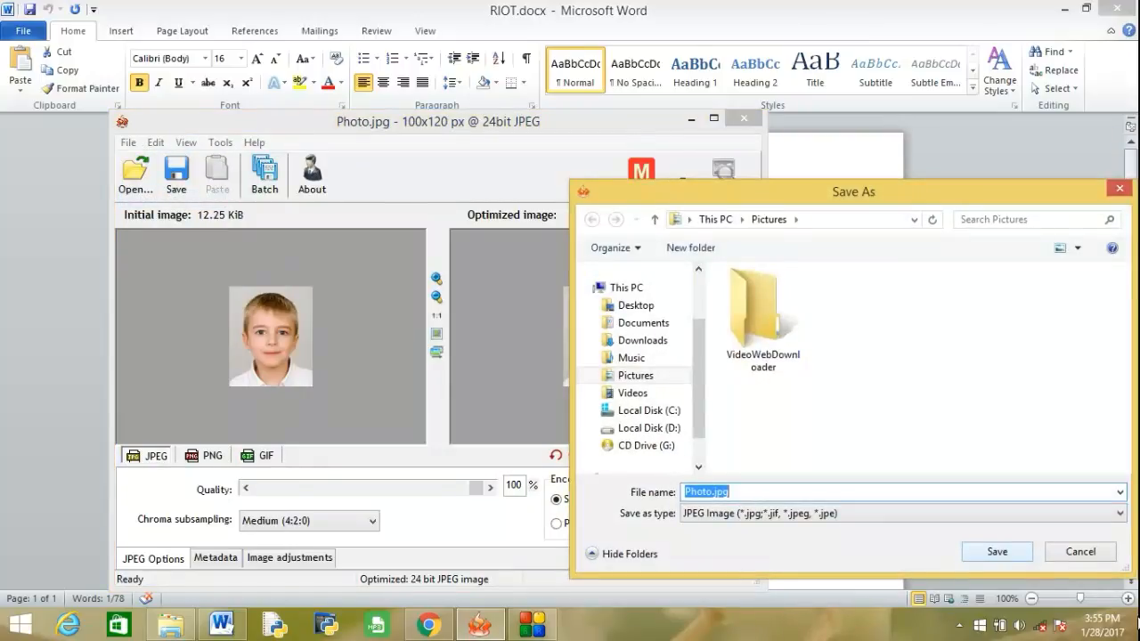
left_click(637, 308)
left_click_drag(1129, 319, 1136, 436)
double_click(869, 406)
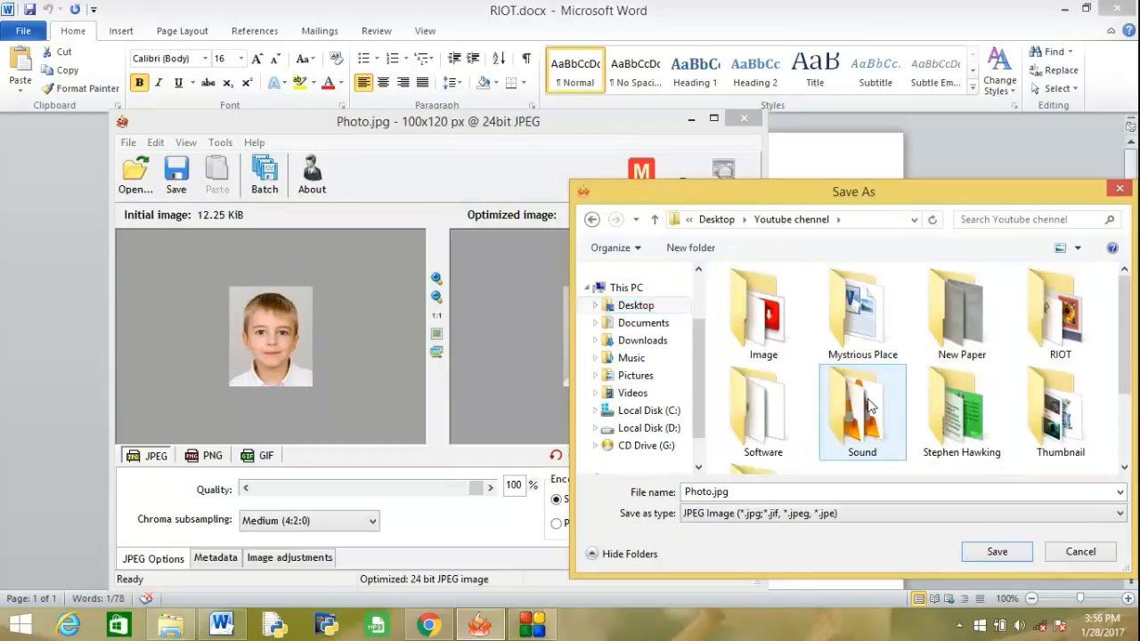
double_click(1091, 346)
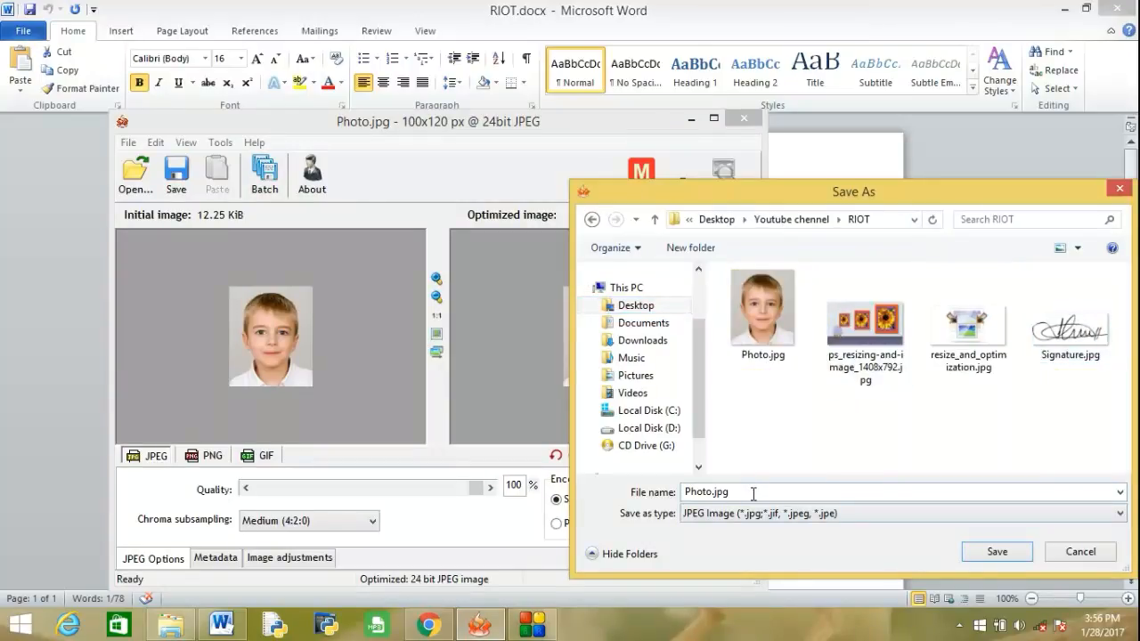
double_click(715, 492)
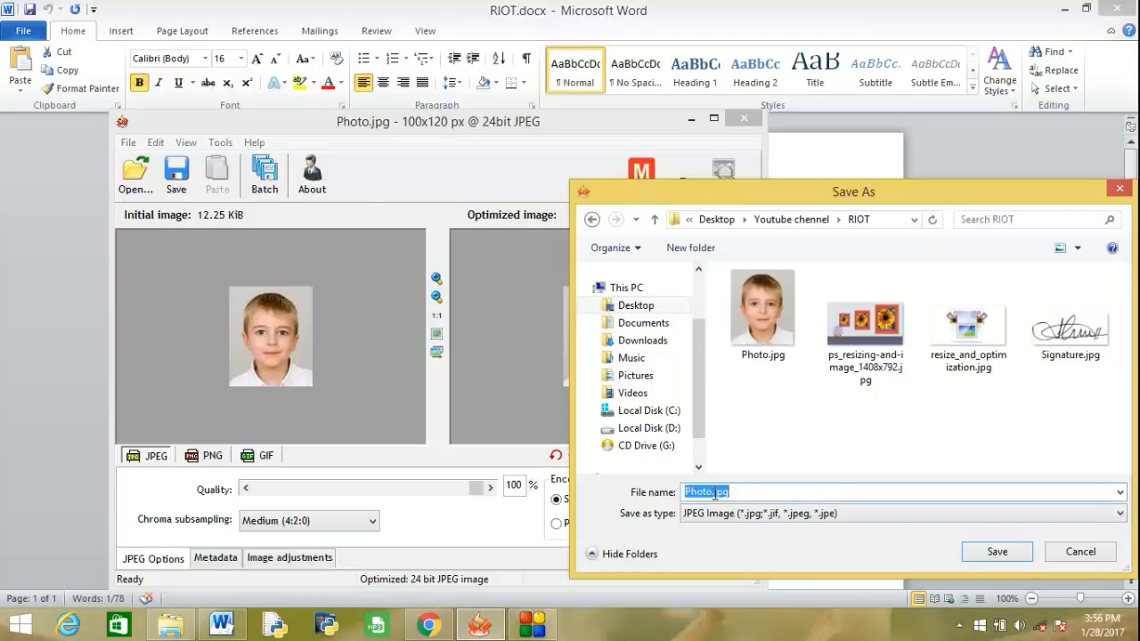
left_click(715, 492)
type("1")
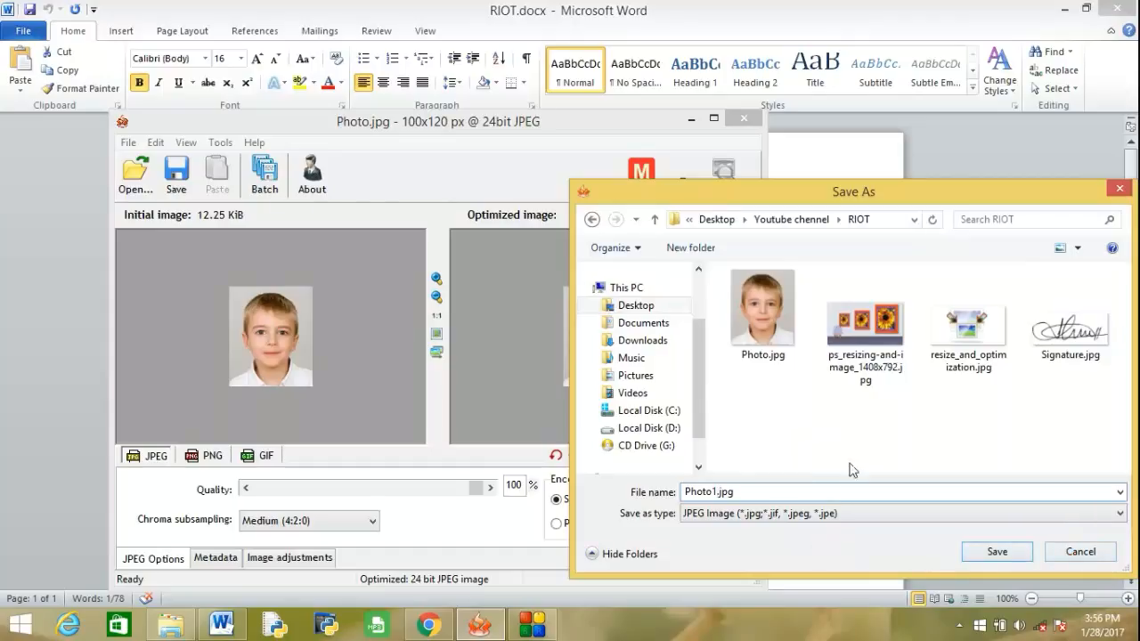
left_click(1018, 556)
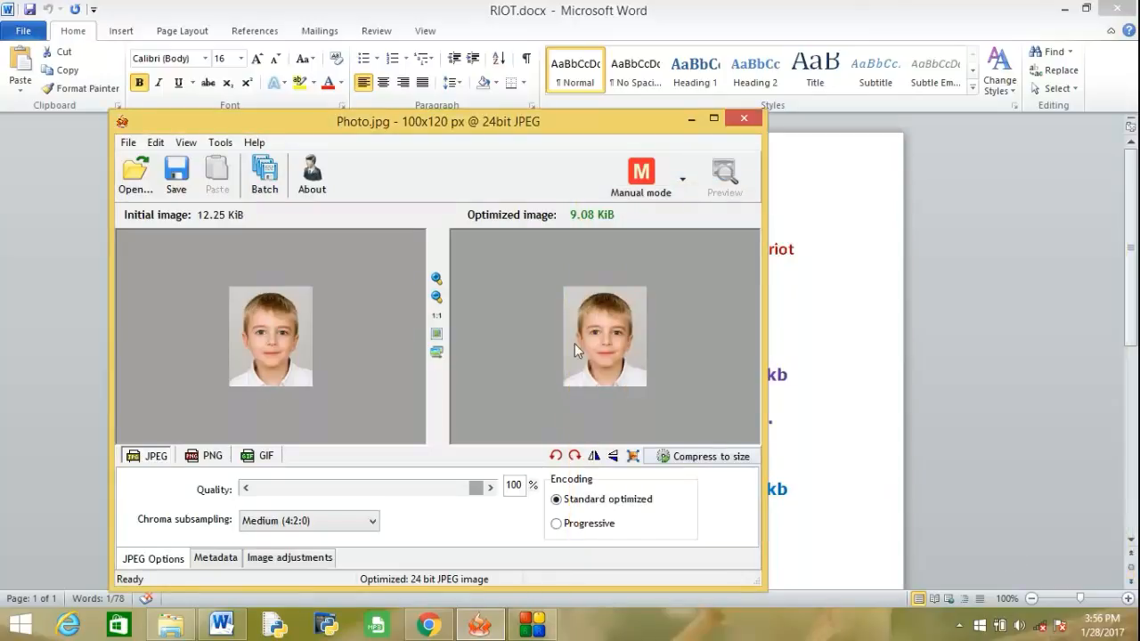
Load Signature.jpg from the RIOT folder in File Explorer into RIOT and lower its JPEG quality to 2%.
left_click(174, 627)
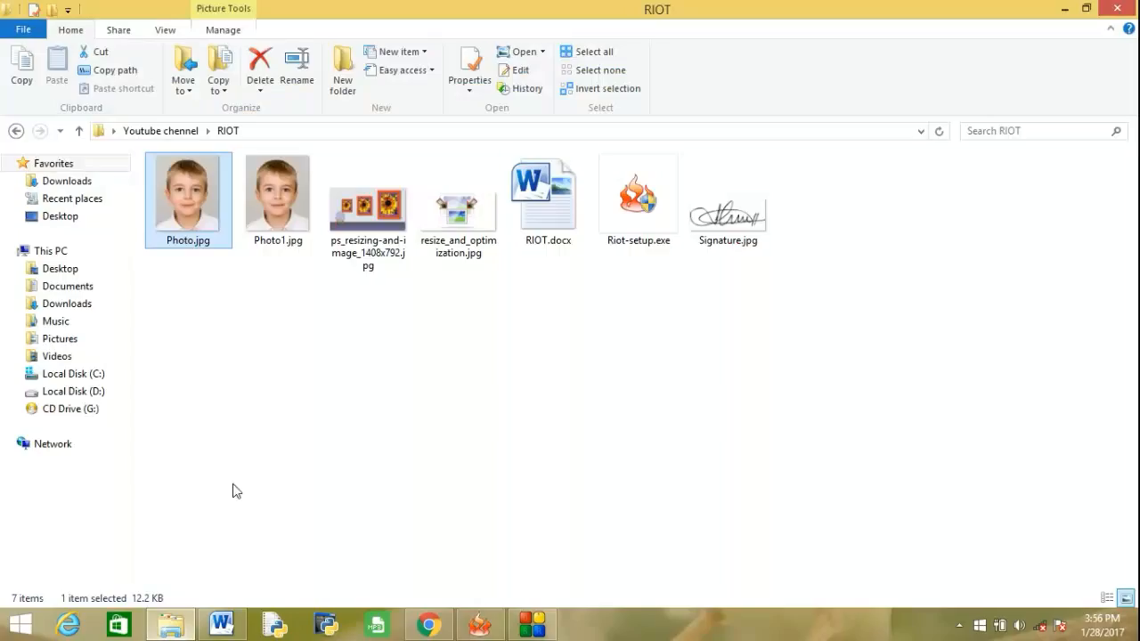
mouse_move(760, 243)
left_mouse_down()
mouse_move(687, 285)
mouse_move(464, 502)
mouse_move(460, 600)
mouse_move(484, 624)
mouse_move(340, 331)
left_mouse_up()
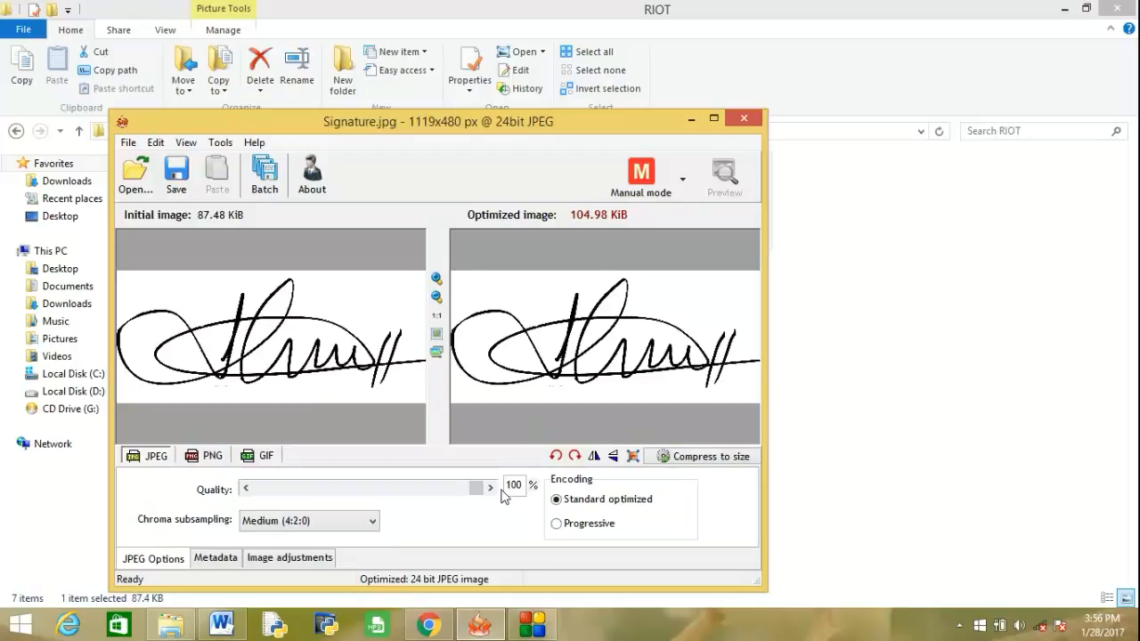
left_click_drag(479, 489, 258, 490)
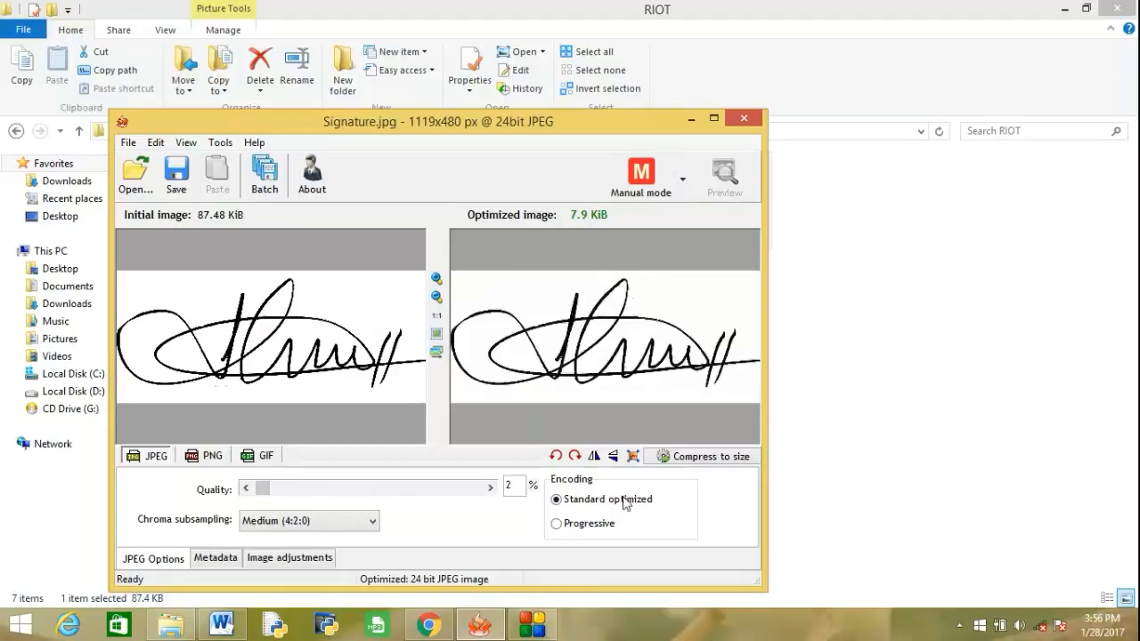
Check the required signature resolution in RIOT.docx and resample the signature to 140 x 60 pixels with the aspect ratio kept.
left_click(632, 456)
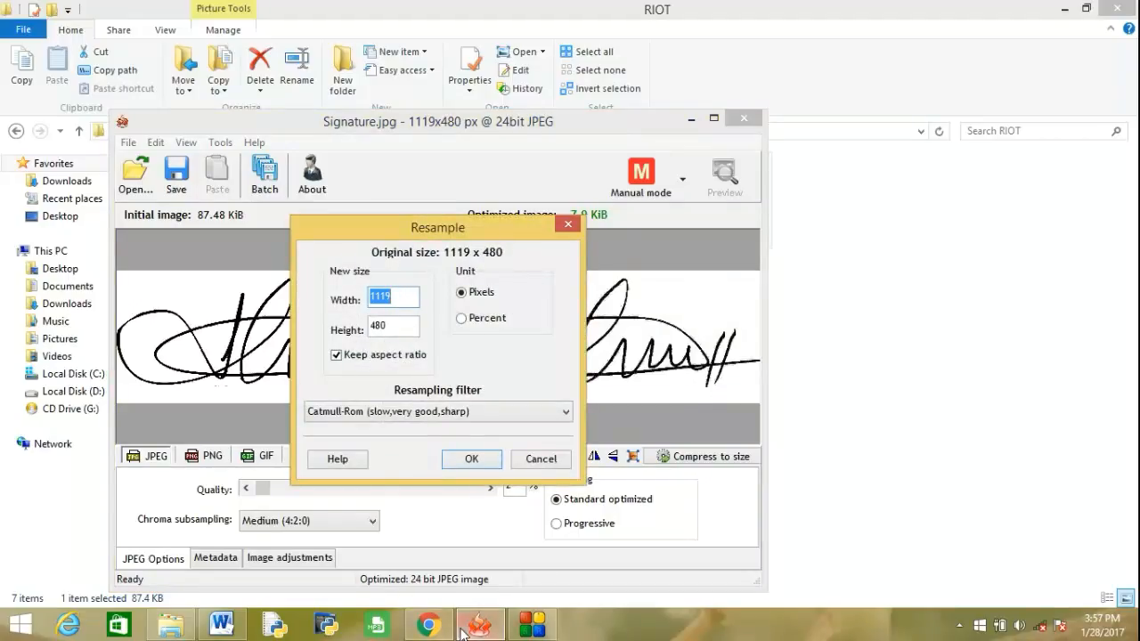
left_click(221, 625)
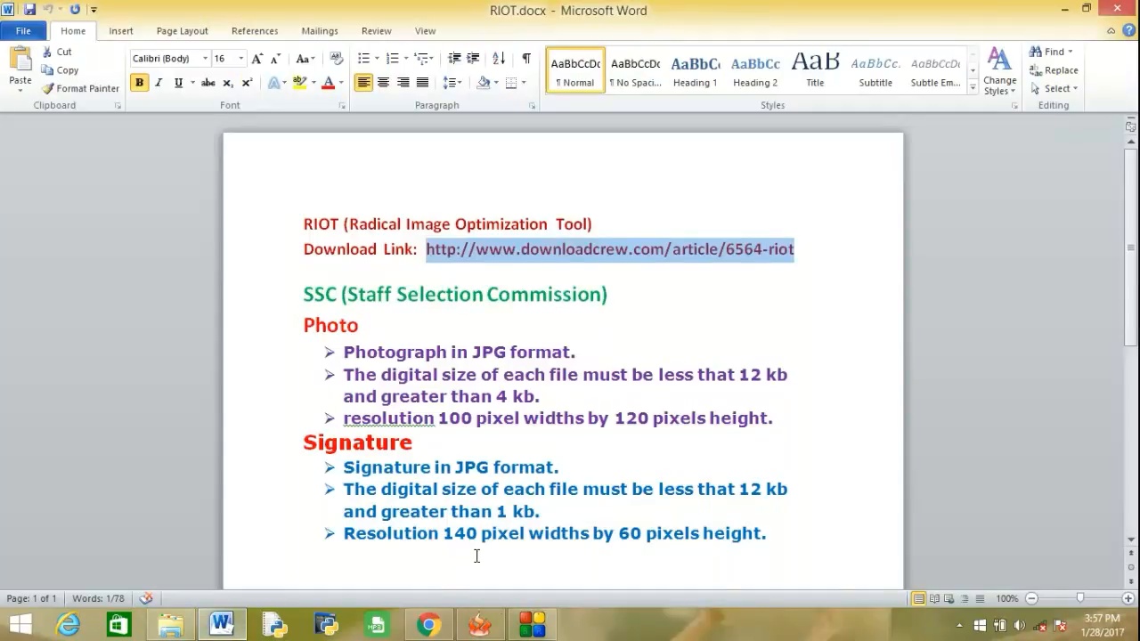
left_click(481, 625)
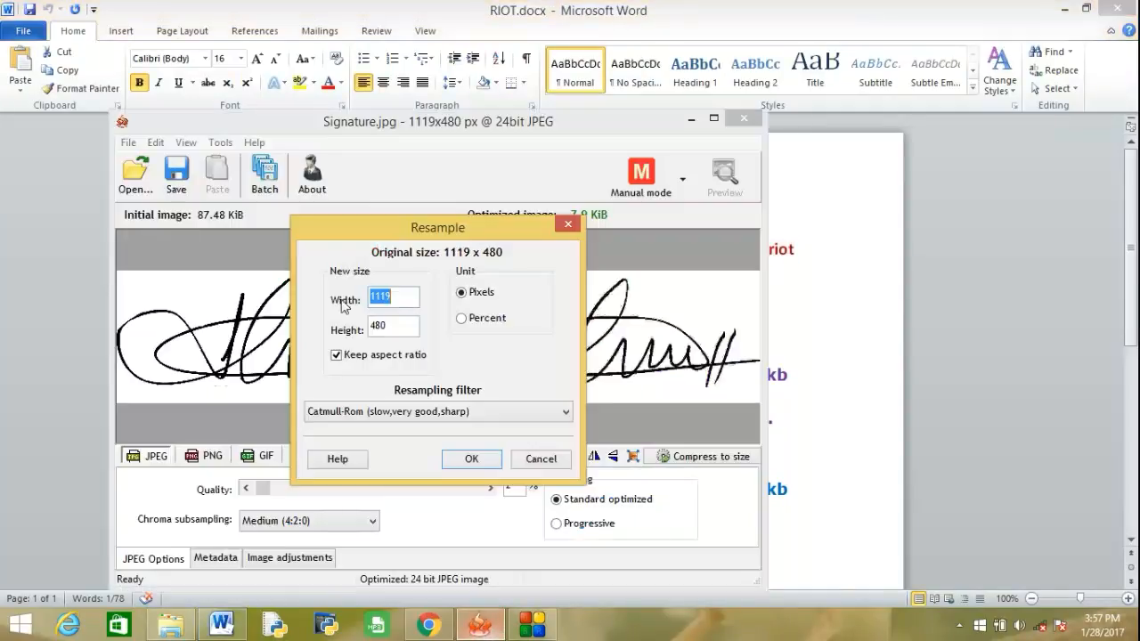
type("1")
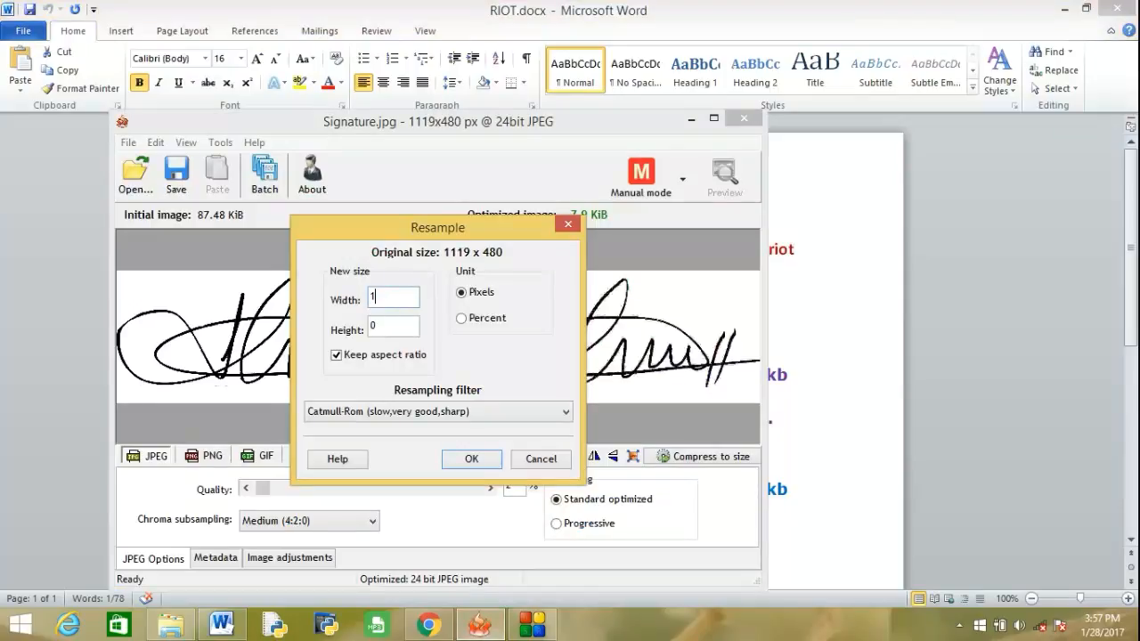
type("40")
left_click(472, 458)
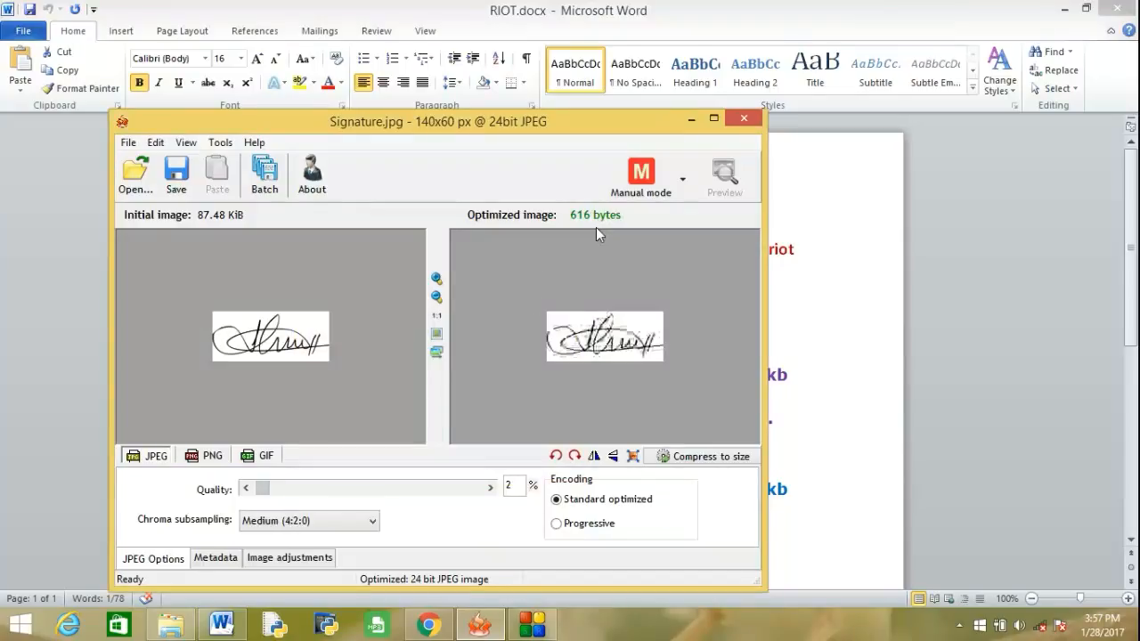
Set the signature's JPEG quality to 100% and save it as Signature1.jpg in the RIOT folder.
left_click_drag(262, 488, 514, 492)
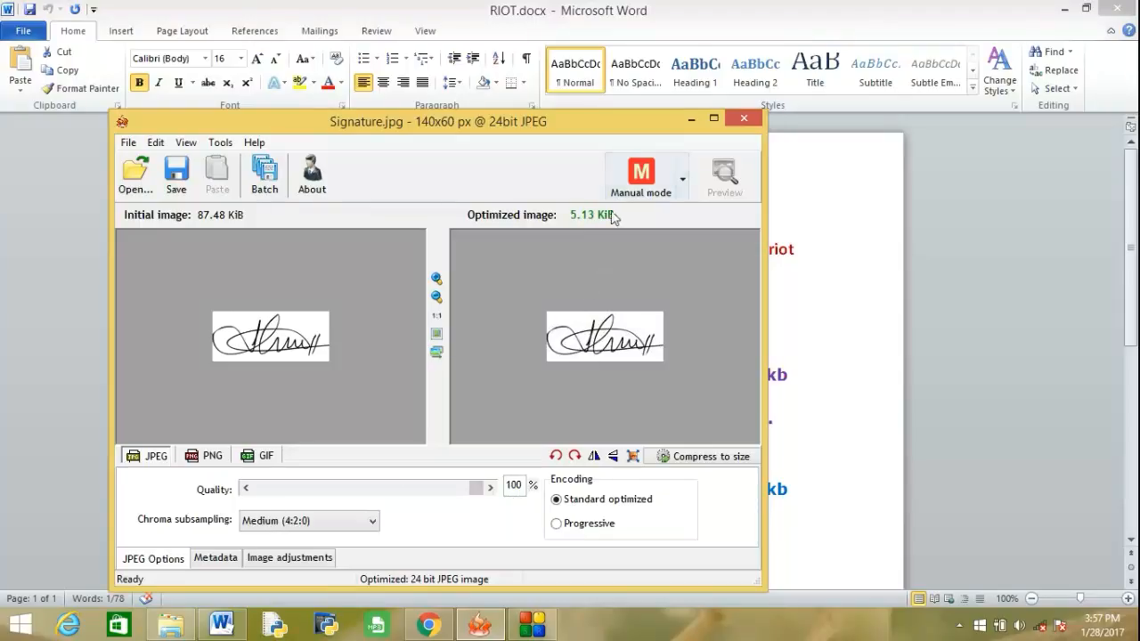
mouse_move(590, 220)
left_click(128, 143)
left_click(171, 207)
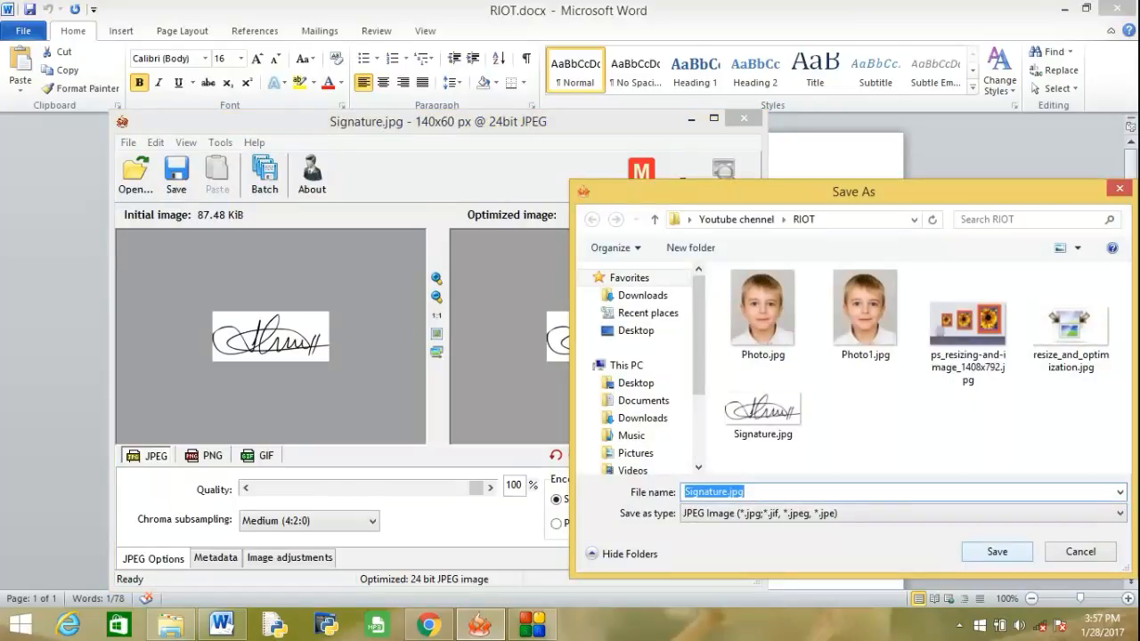
left_click(729, 492)
type("1")
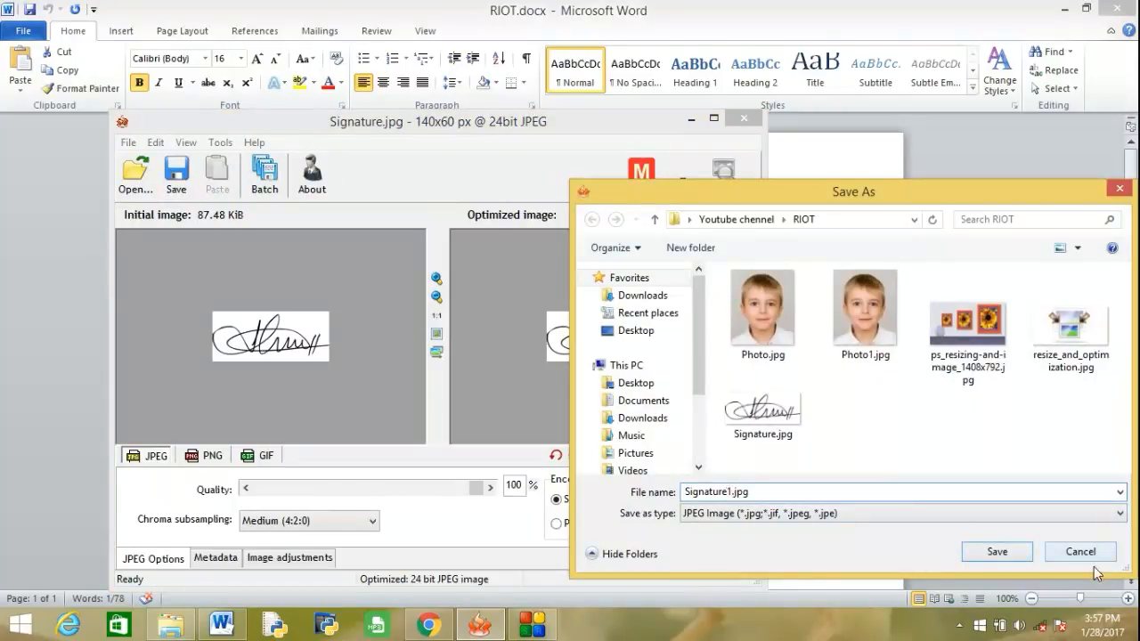
left_click(996, 553)
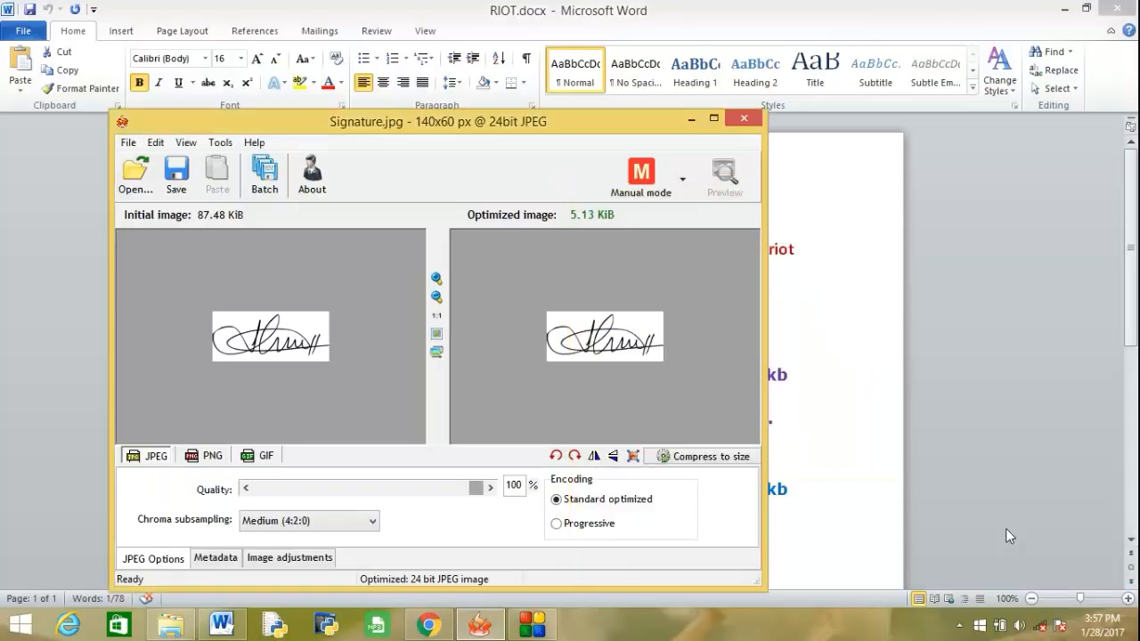
Switch to File Explorer and check the file size of Photo1.jpg in its properties.
left_click(185, 628)
left_click(271, 217)
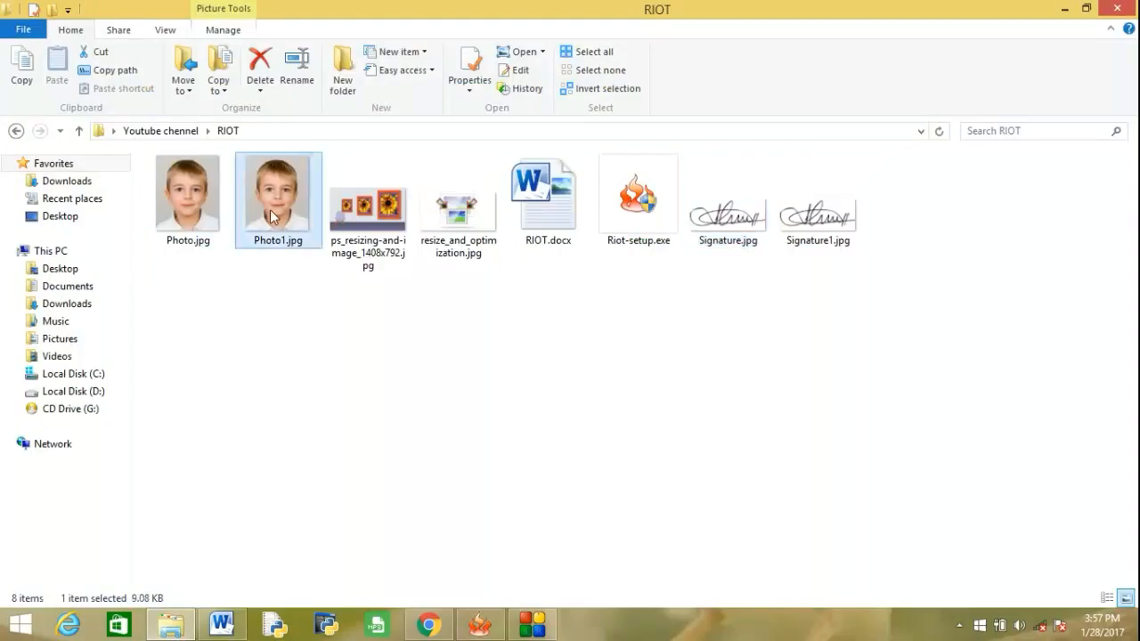
right_click(272, 216)
left_click(407, 592)
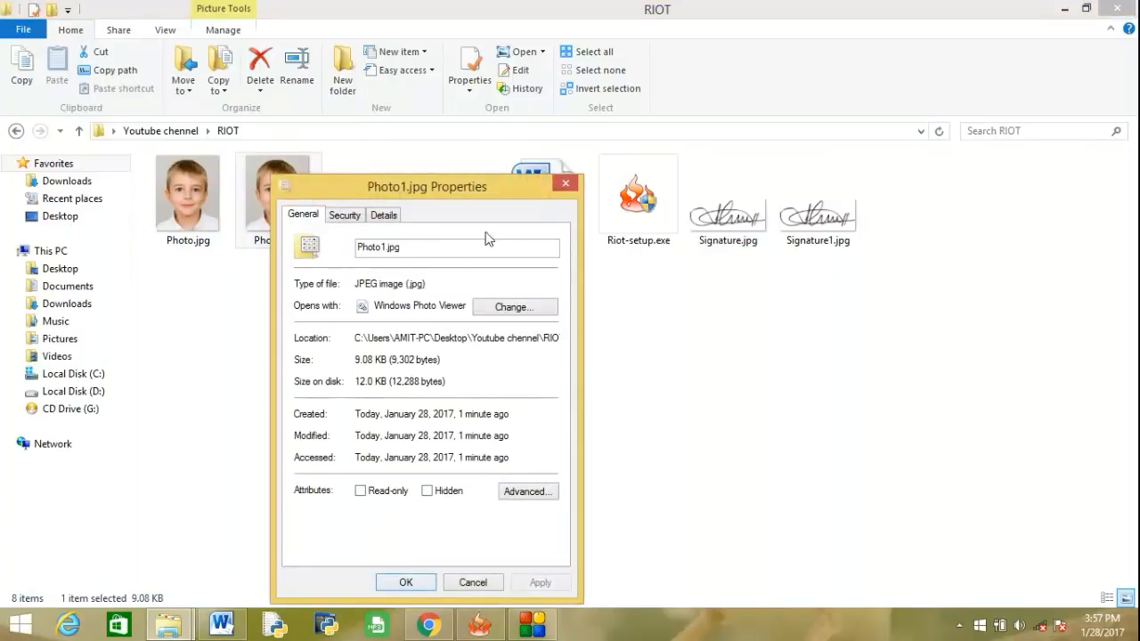
left_click(565, 183)
Check the file size of Signature1.jpg in its properties.
left_click(851, 216)
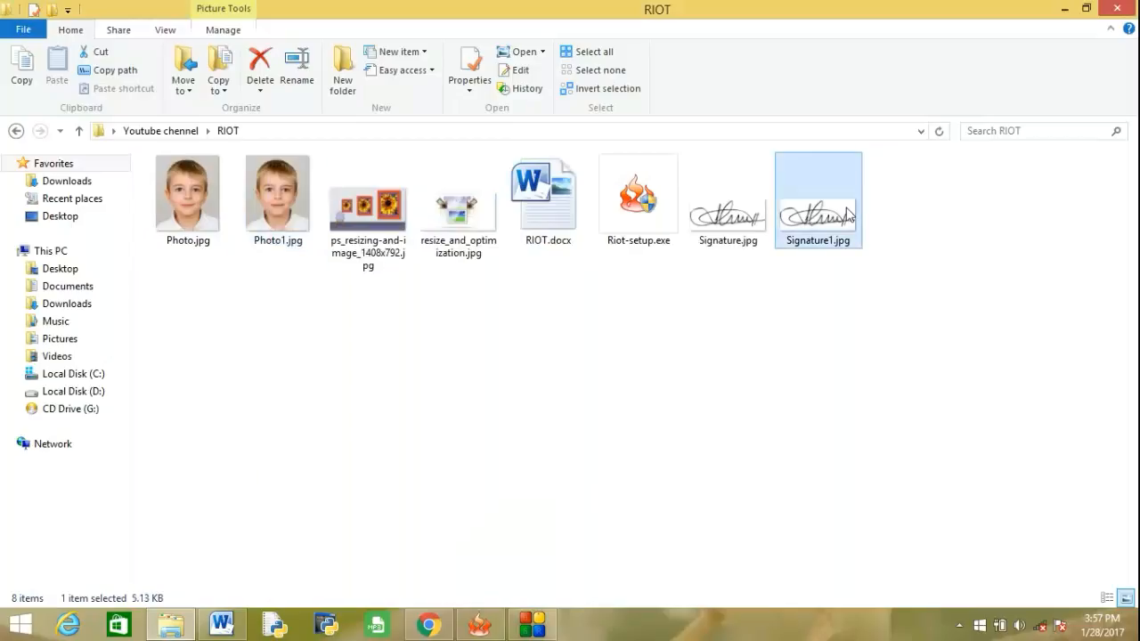
right_click(850, 216)
left_click(962, 590)
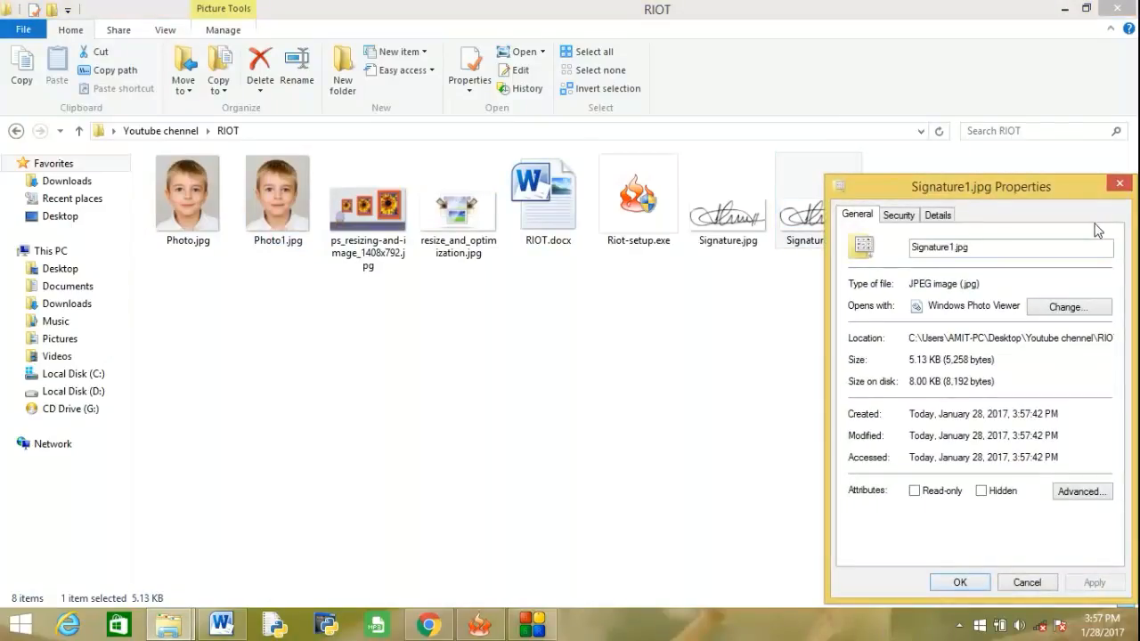
left_click(960, 582)
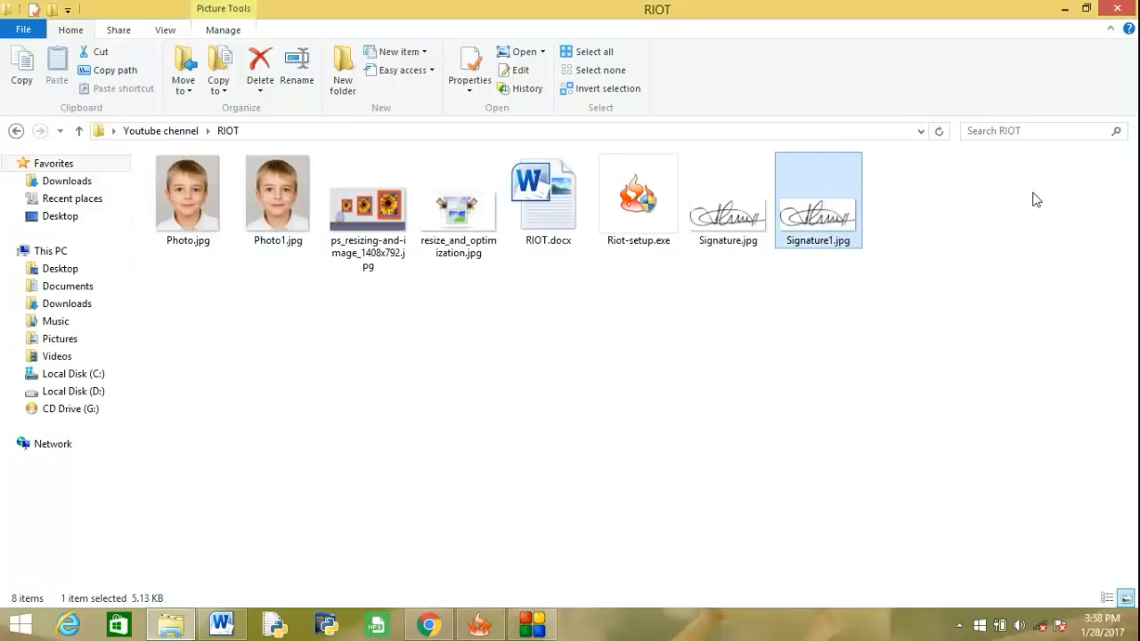